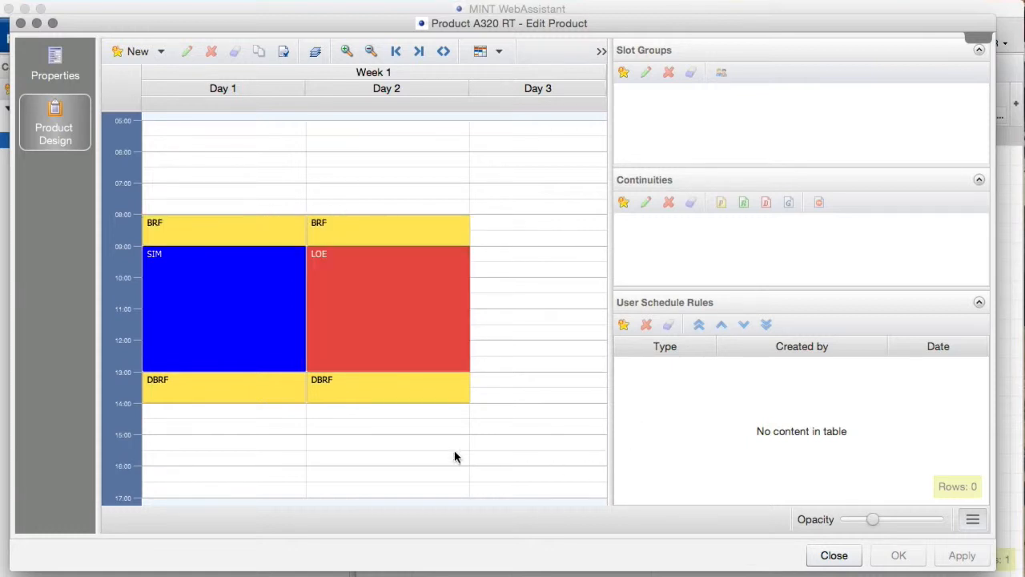
Step: Select all events of Day 1 and Day 2, start a new slot group for them, and proceed to its slot options
{"action": "right_click", "coordinate": [244, 279]}
{"action": "left_click", "coordinate": [297, 398]}
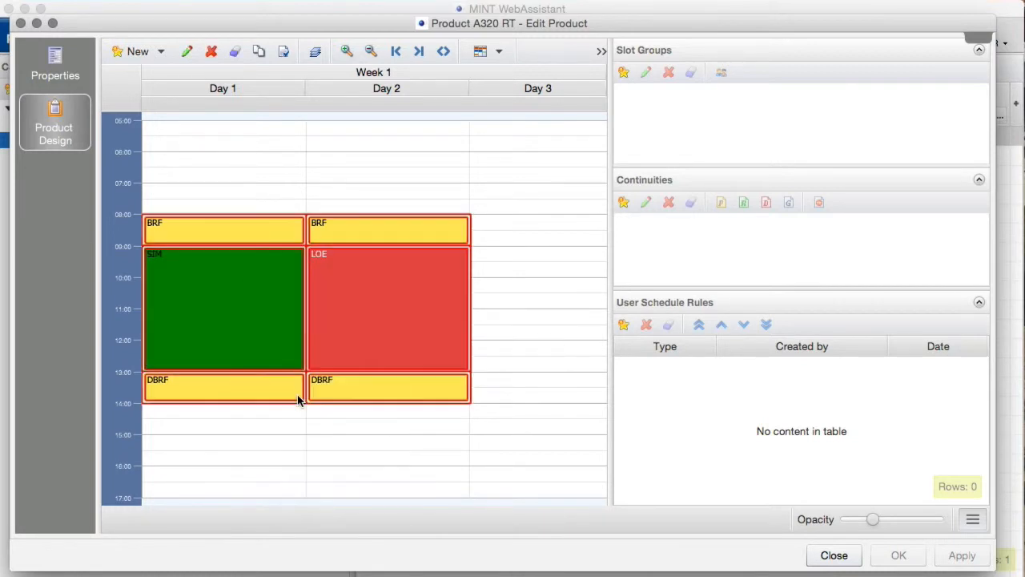
{"action": "right_click", "coordinate": [246, 235]}
{"action": "mouse_move", "coordinate": [273, 252]}
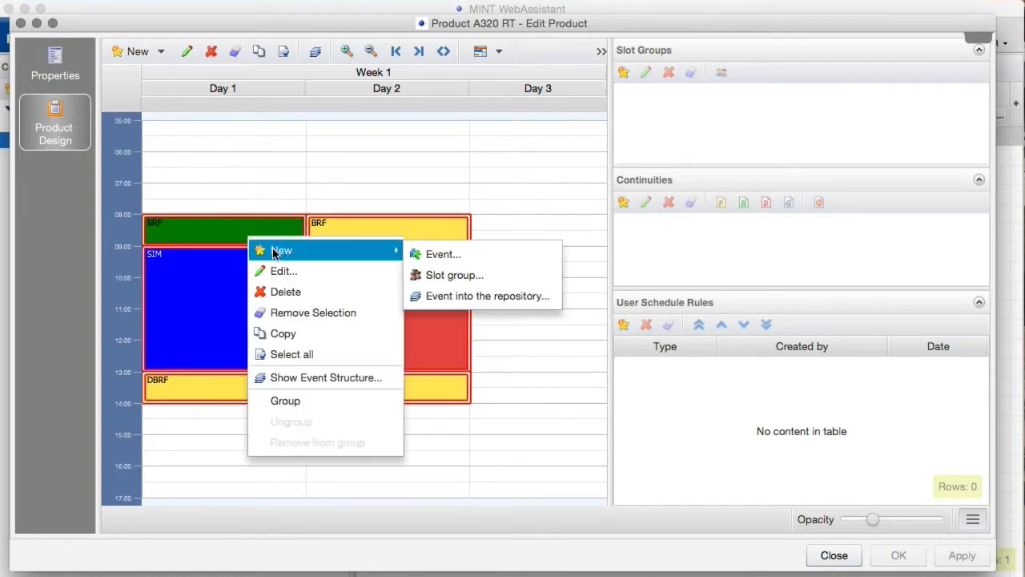
{"action": "left_click", "coordinate": [427, 275]}
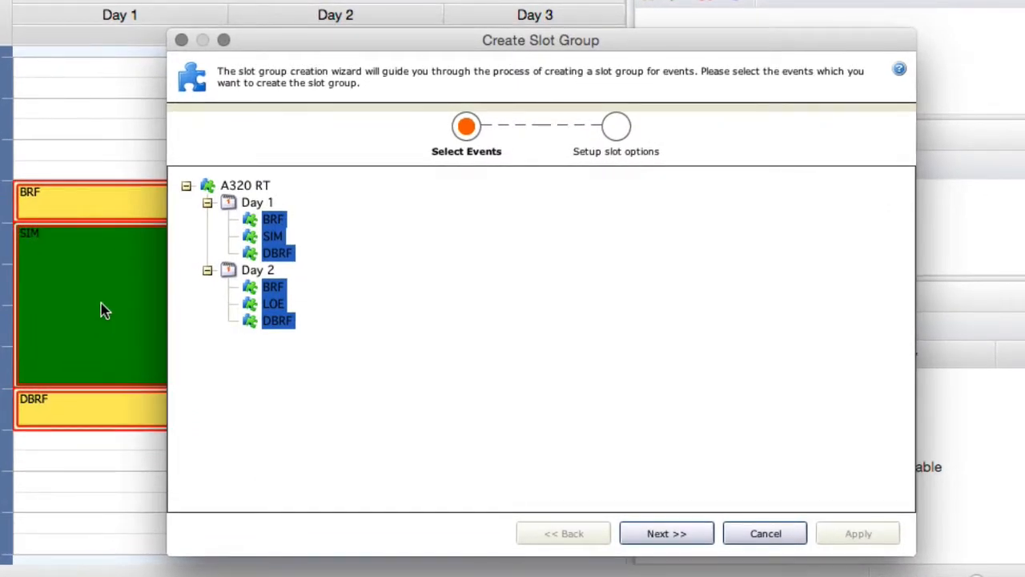
{"action": "left_click", "coordinate": [658, 535]}
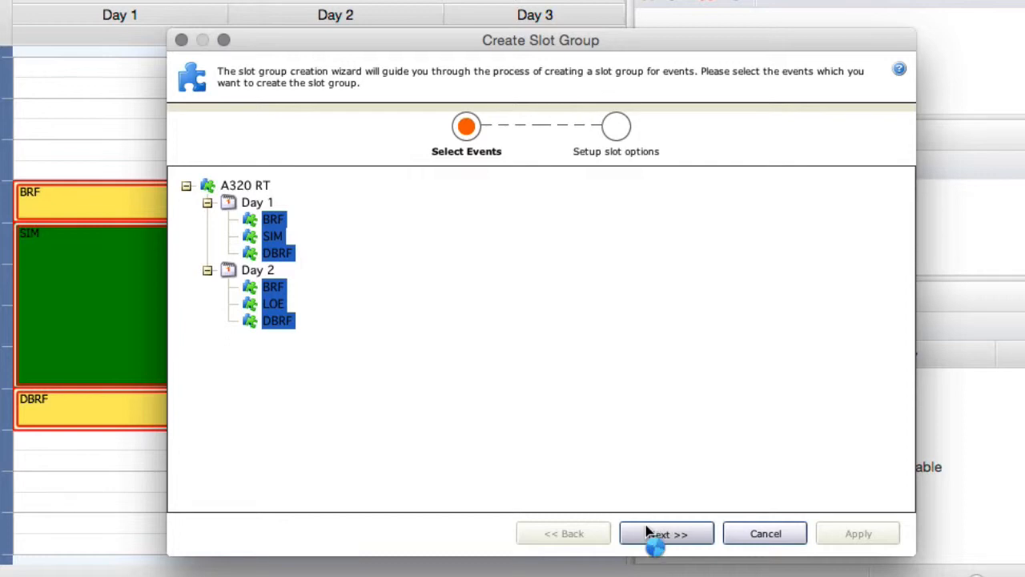
Step: Set the slot group's role to Flight Instructor and its slot group type to Instructor
{"action": "left_click", "coordinate": [629, 245]}
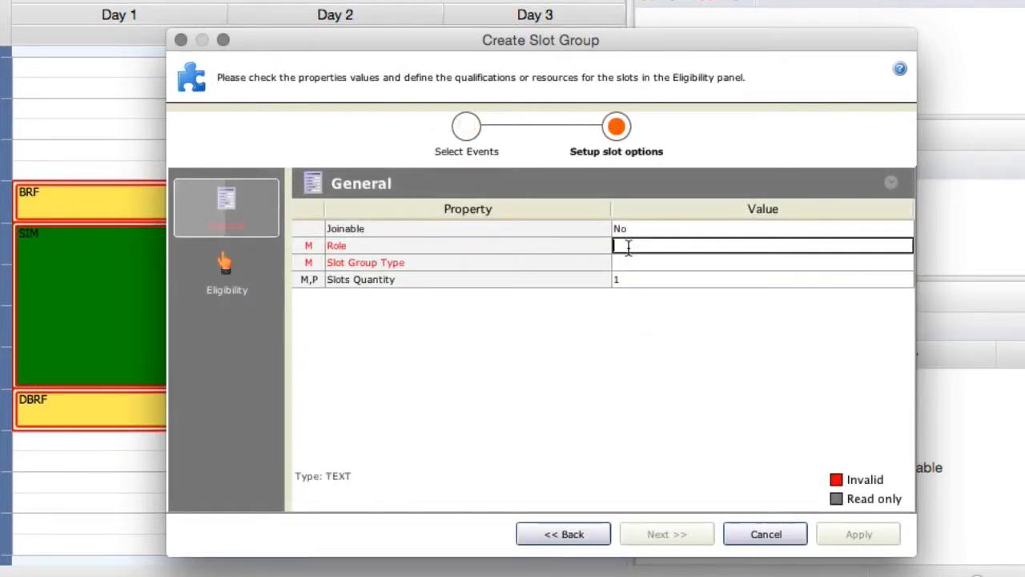
{"action": "type", "text": "Fli"}
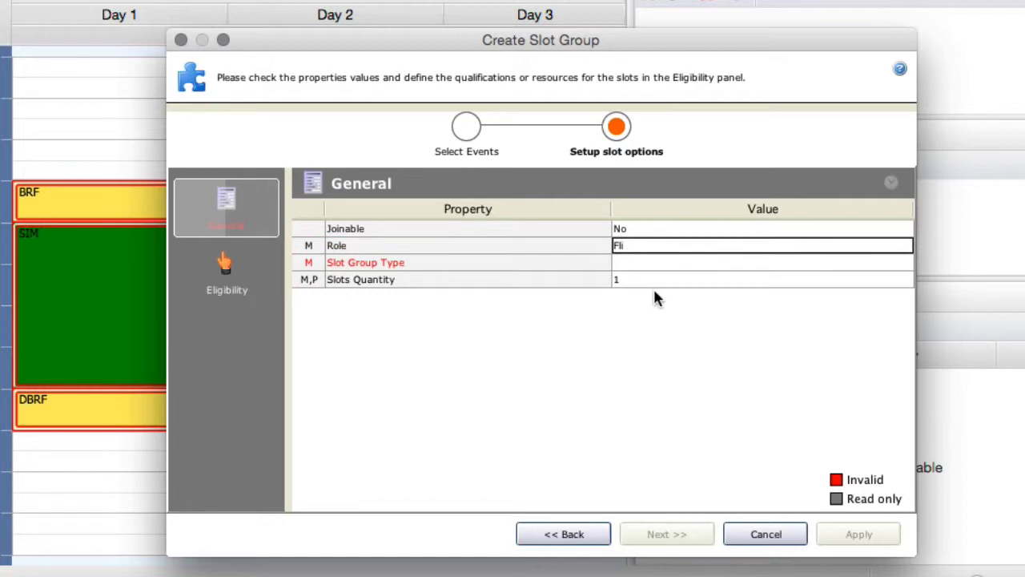
{"action": "type", "text": "ght Instructor"}
{"action": "left_click", "coordinate": [688, 266]}
{"action": "left_click", "coordinate": [688, 266]}
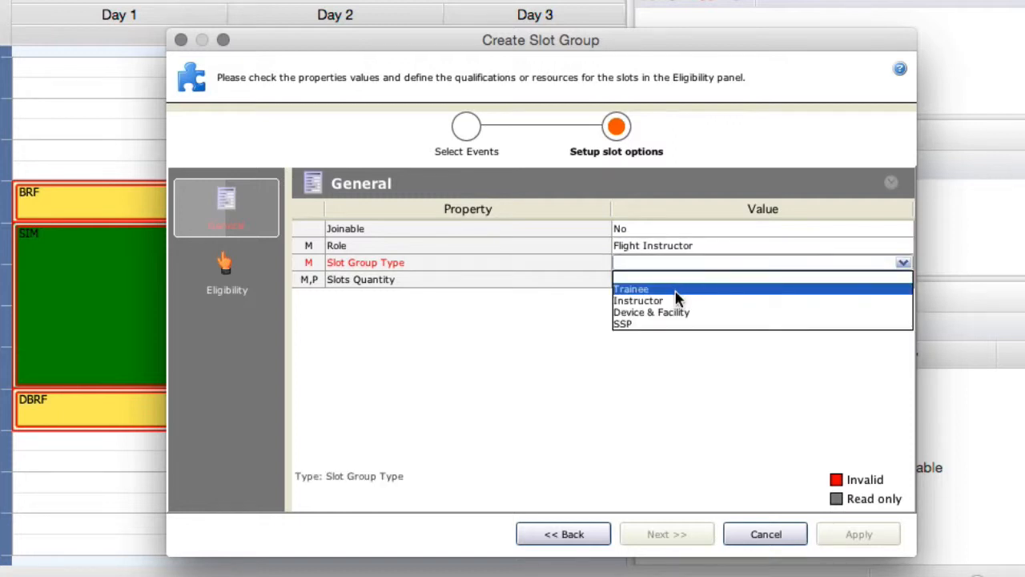
{"action": "left_click", "coordinate": [678, 301]}
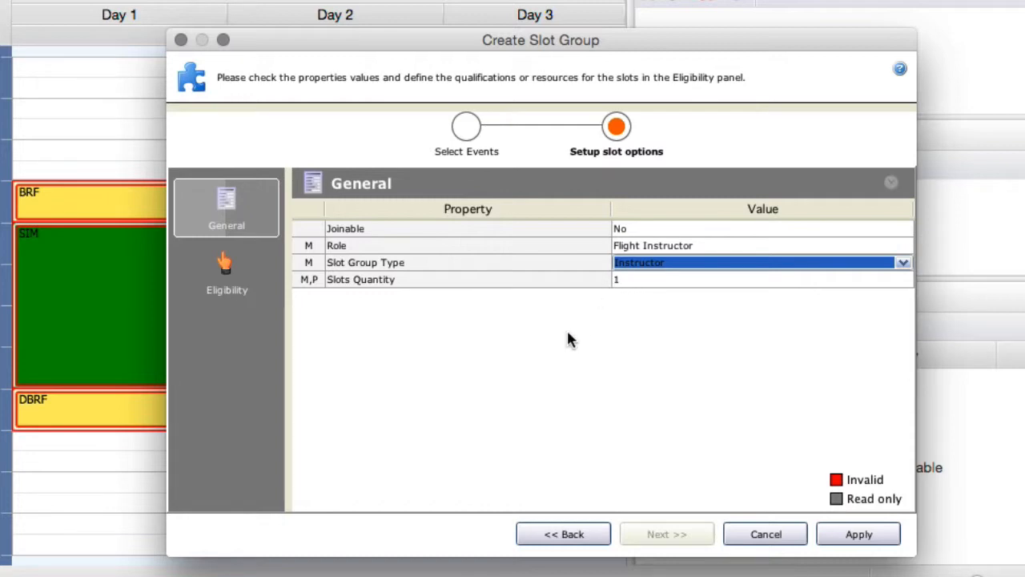
Step: Add the Flight Instructor record item from Demo RIs, Flight Instructor Qualifications, A320 as the slot group's eligibility criterion
{"action": "left_click", "coordinate": [227, 276]}
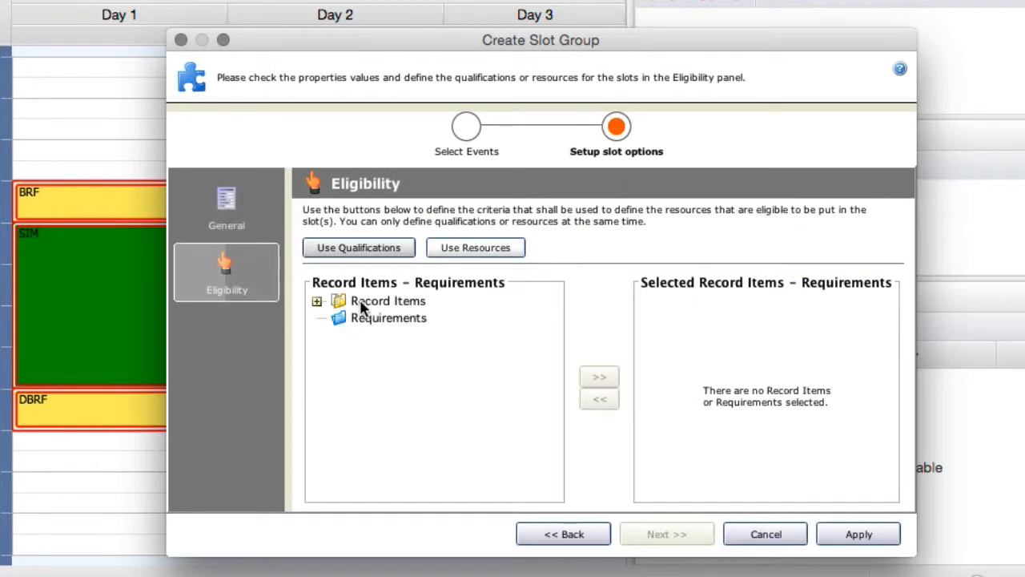
{"action": "left_click", "coordinate": [316, 302]}
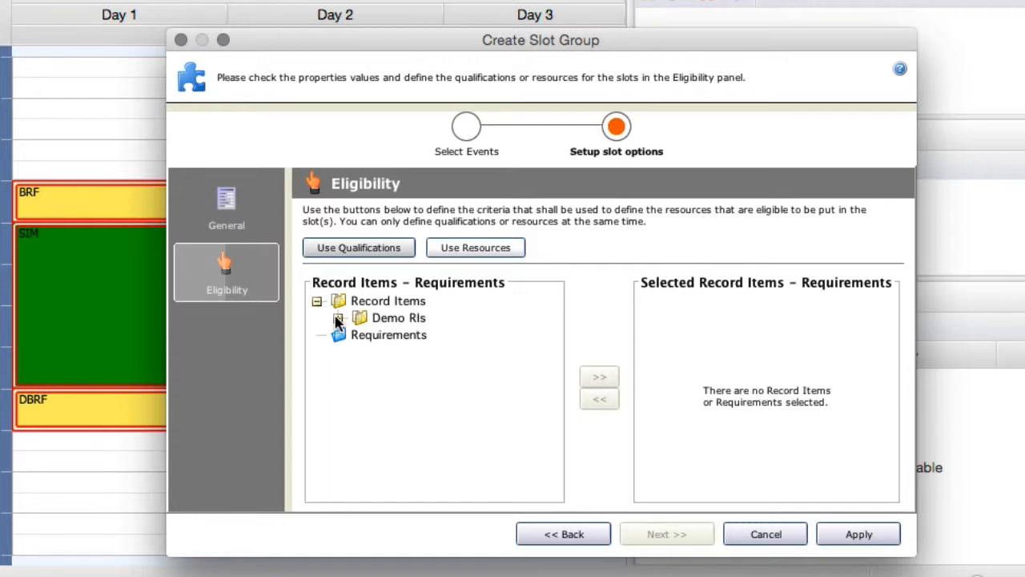
{"action": "left_click", "coordinate": [337, 318]}
{"action": "left_click", "coordinate": [359, 335]}
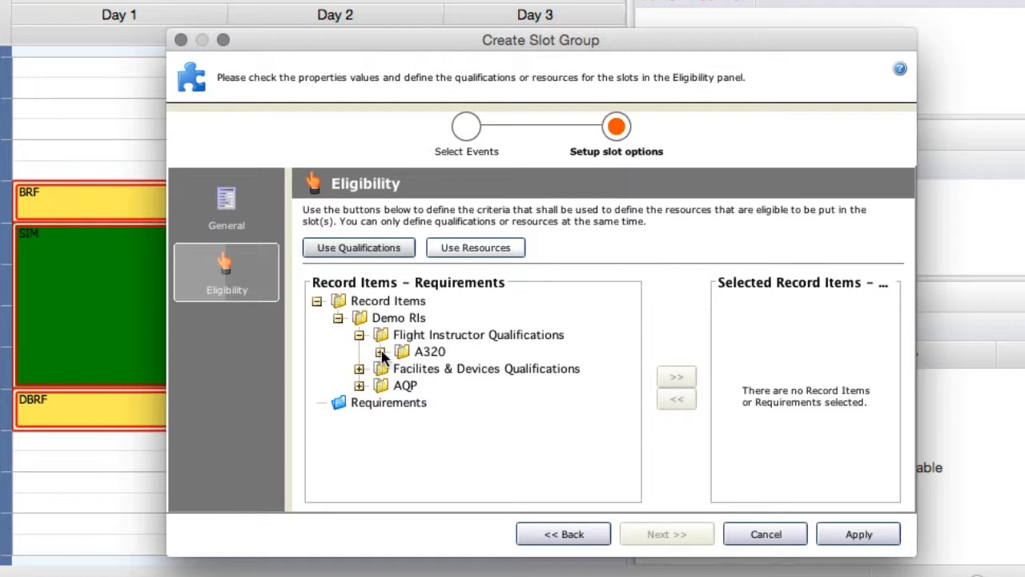
{"action": "left_click", "coordinate": [381, 352]}
{"action": "left_click", "coordinate": [449, 386]}
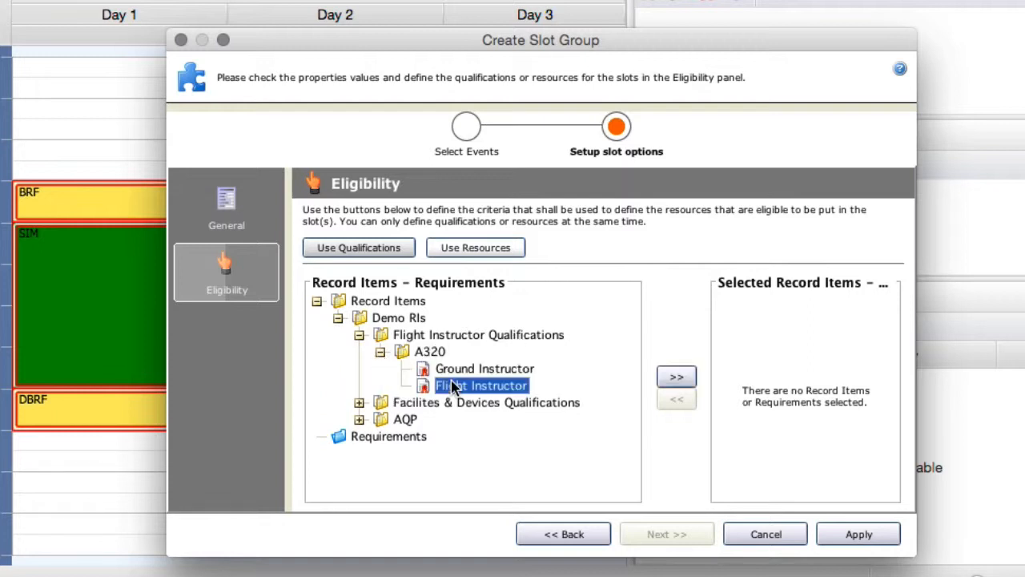
{"action": "left_click", "coordinate": [675, 378]}
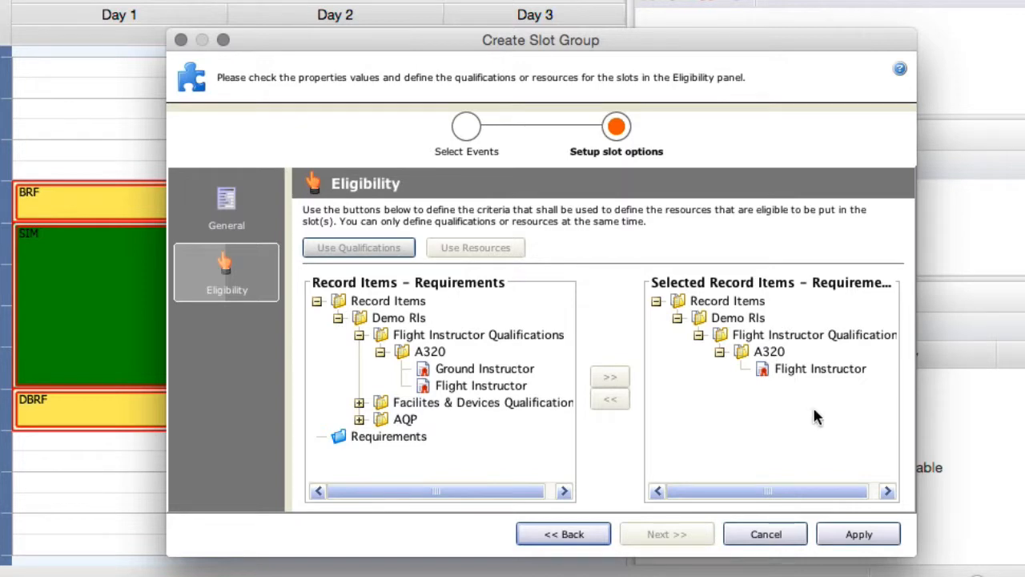
Step: Create the Flight Instructor slot group, decline another operation, and expand the group's event list
{"action": "left_click", "coordinate": [847, 535]}
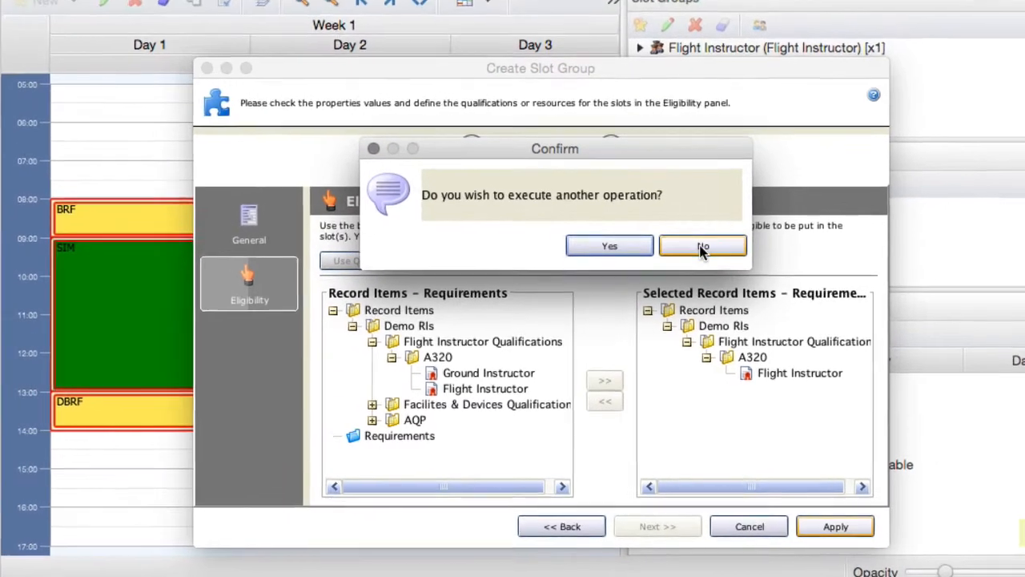
{"action": "left_click", "coordinate": [715, 231]}
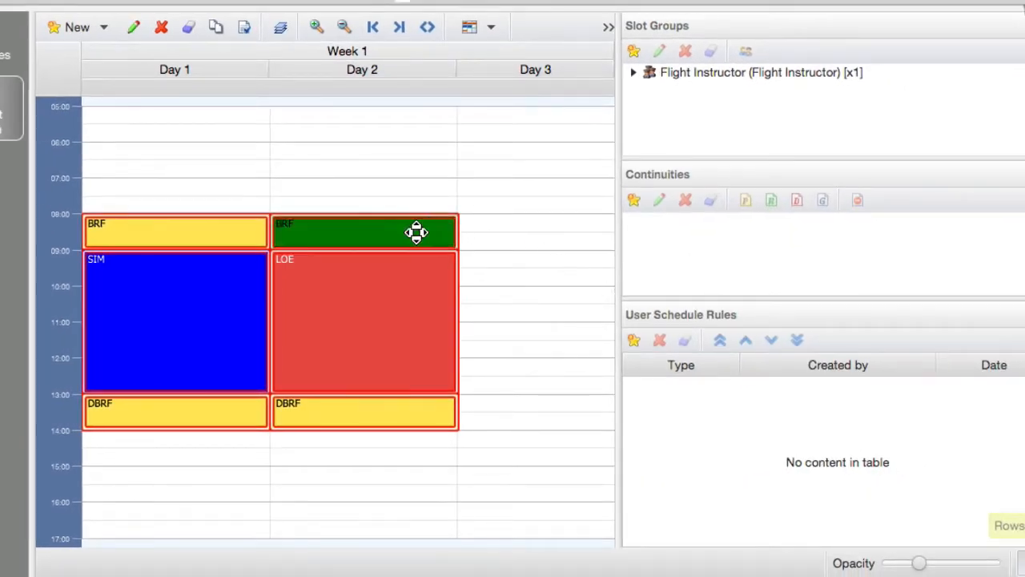
{"action": "left_click", "coordinate": [633, 75]}
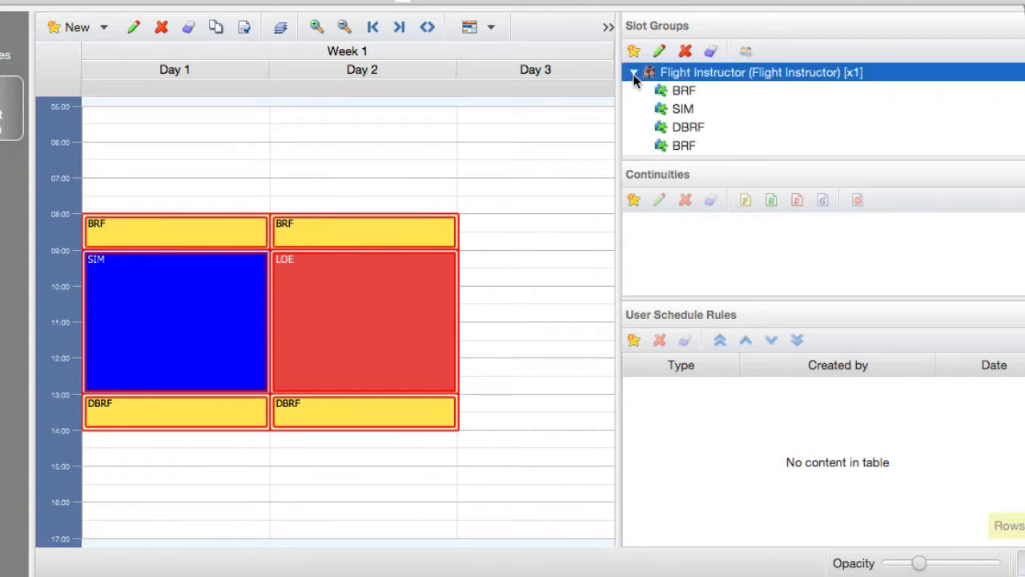
Step: Select only the BRF and DBRF events of both days and start a new slot group for them, proceeding to its slot options
{"action": "left_click", "coordinate": [540, 272]}
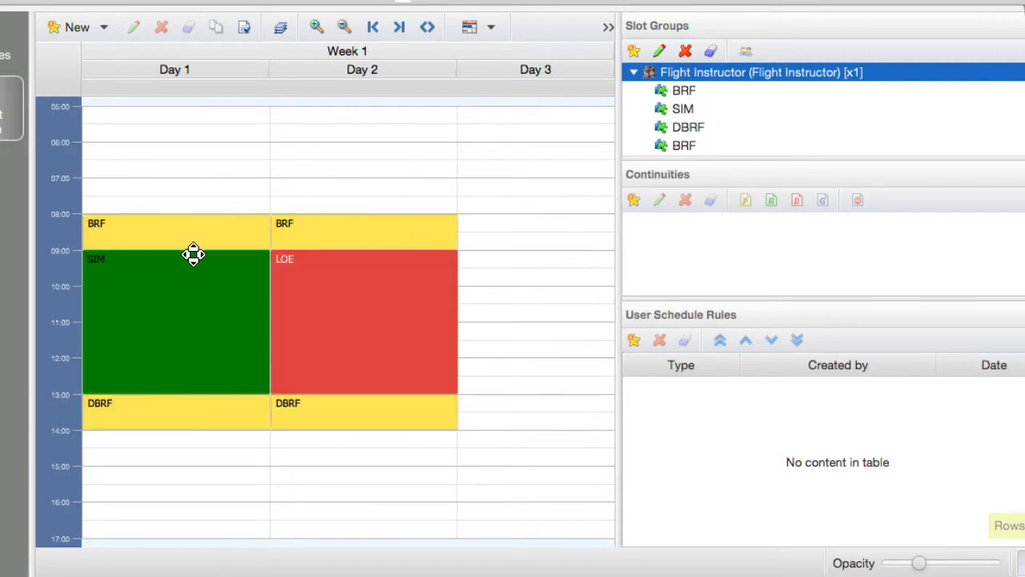
{"action": "left_click", "coordinate": [172, 231]}
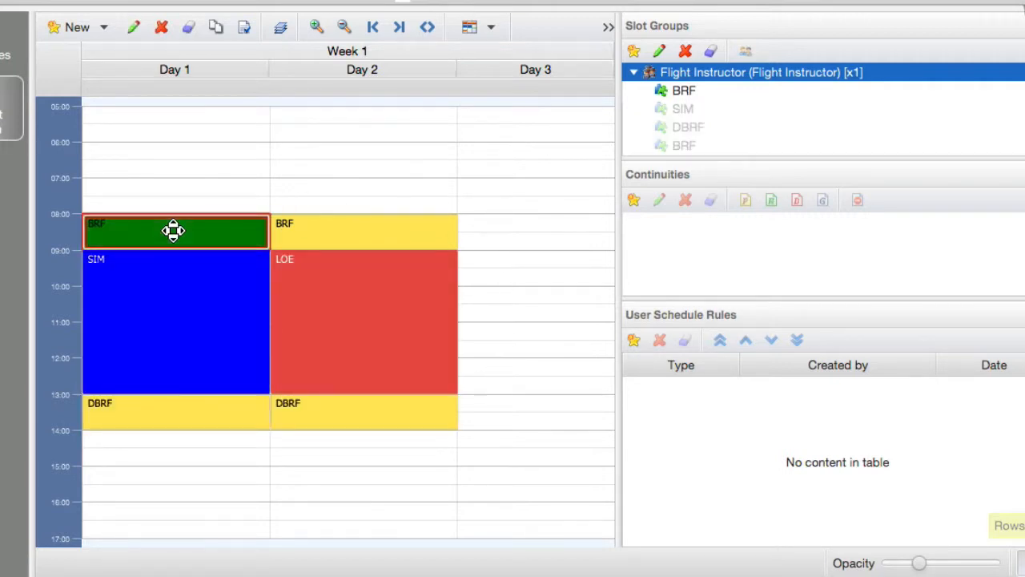
{"action": "left_click", "coordinate": [307, 228], "text": "shift"}
{"action": "left_click", "coordinate": [144, 425], "text": "shift"}
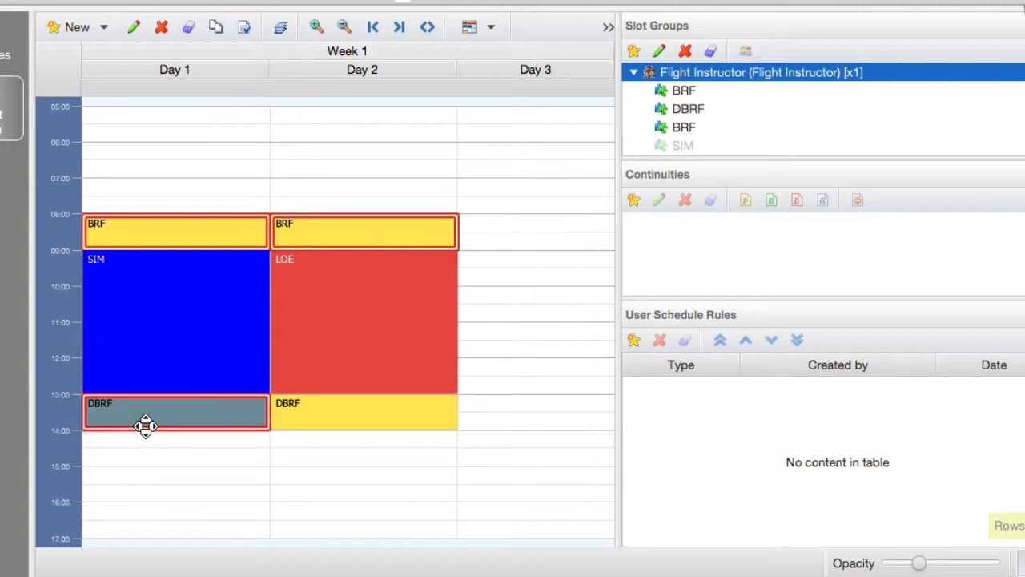
{"action": "left_click", "coordinate": [300, 409], "text": "shift"}
{"action": "right_click", "coordinate": [209, 233]}
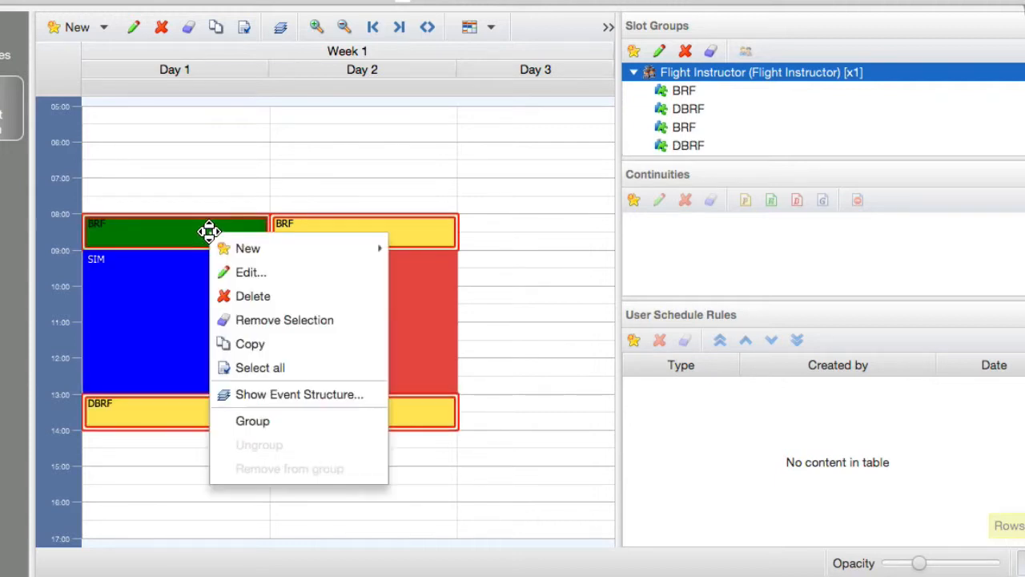
{"action": "mouse_move", "coordinate": [327, 250]}
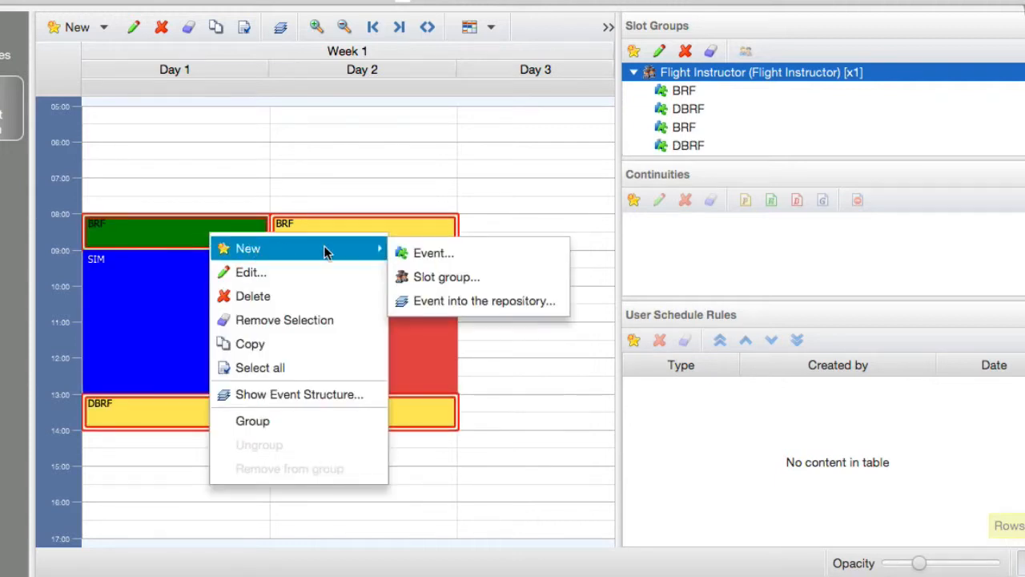
{"action": "left_click", "coordinate": [429, 276]}
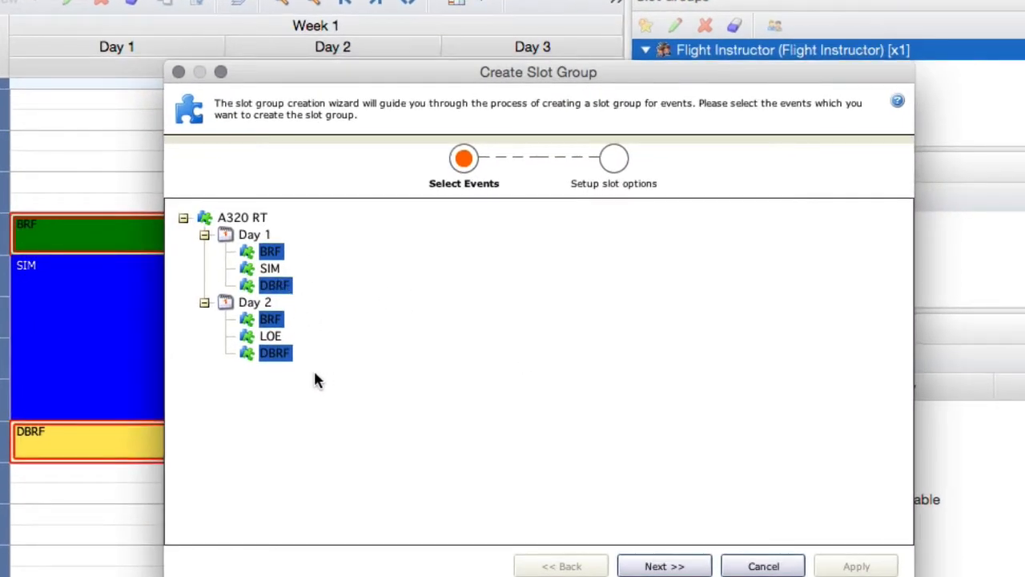
{"action": "left_click", "coordinate": [651, 566]}
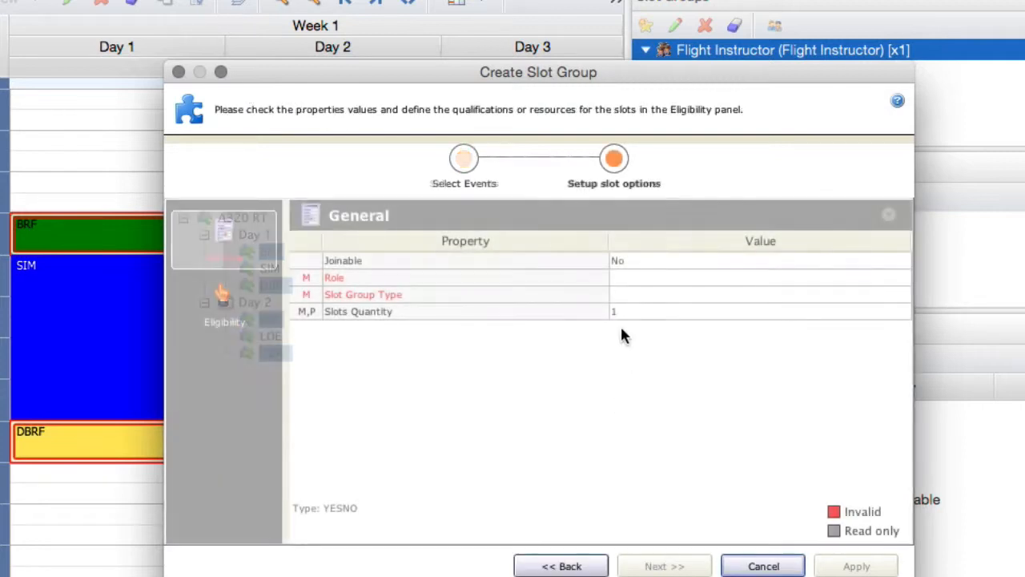
Step: Set the new slot group's role to Briefing Room and its slot group type to Device & Facility
{"action": "left_click", "coordinate": [615, 277]}
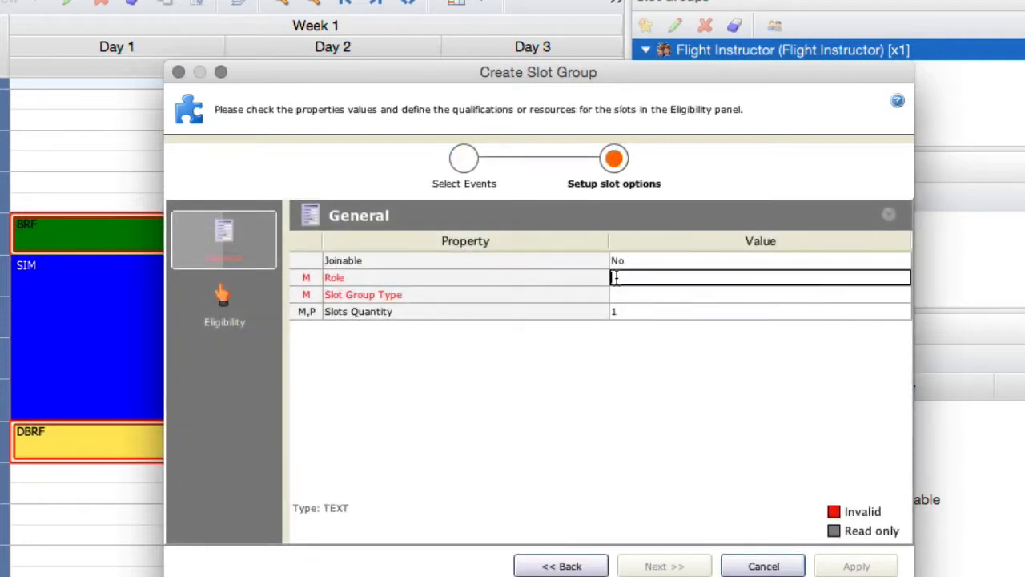
{"action": "type", "text": "Briefin"}
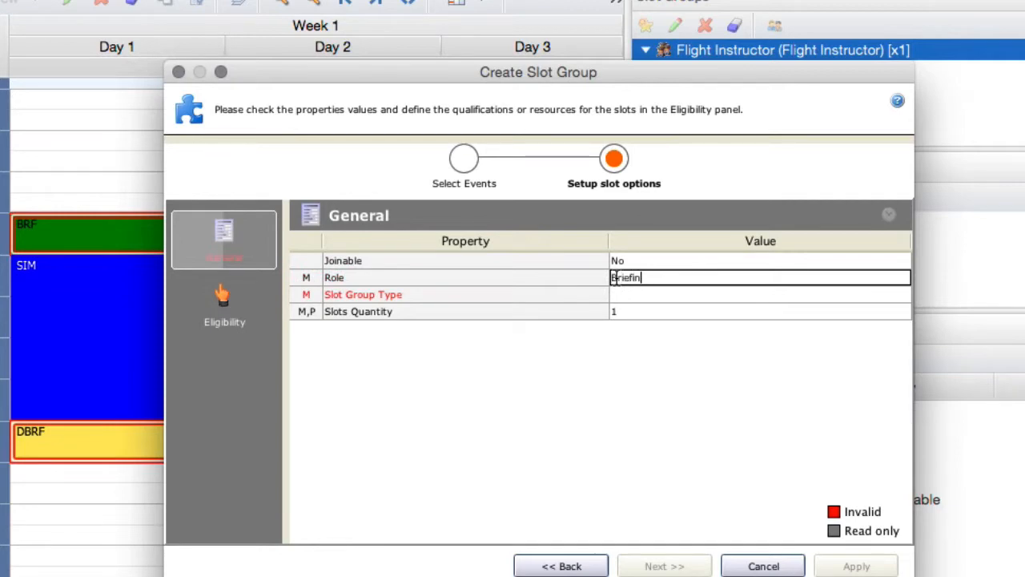
{"action": "type", "text": "g Room"}
{"action": "left_click", "coordinate": [624, 293]}
{"action": "left_click", "coordinate": [625, 298]}
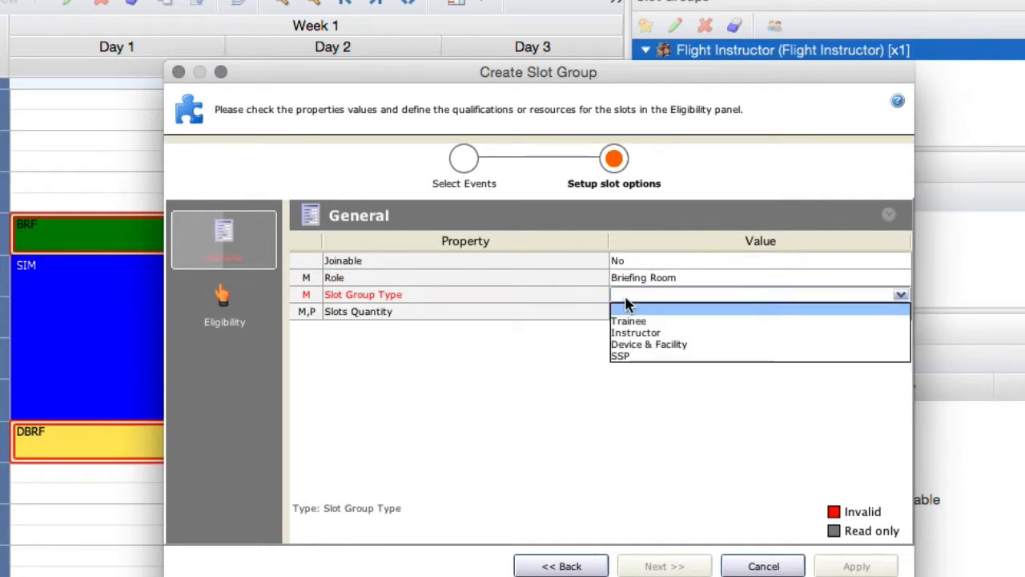
{"action": "left_click", "coordinate": [636, 345]}
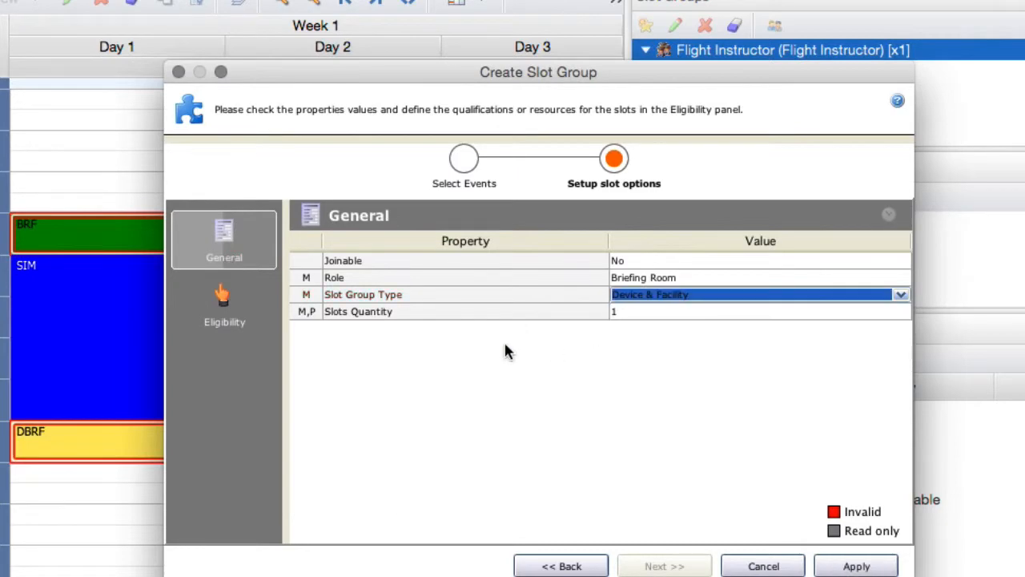
Step: Add the BRF record item from Demo RIs, Facilites & Devices Qualifications, A320 as the briefing room's eligibility criterion
{"action": "left_click", "coordinate": [231, 309]}
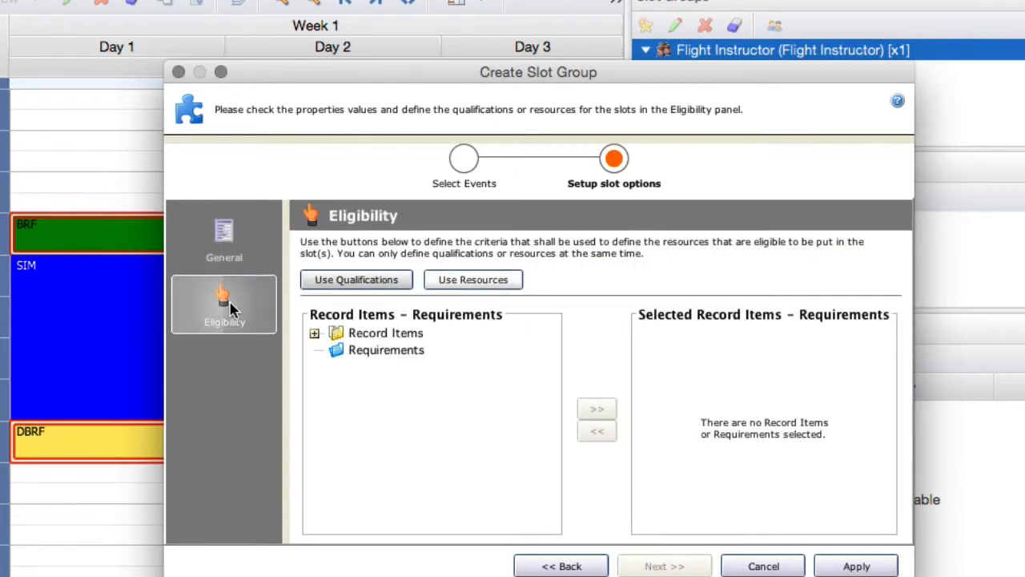
{"action": "left_click", "coordinate": [316, 333]}
{"action": "left_click", "coordinate": [335, 351]}
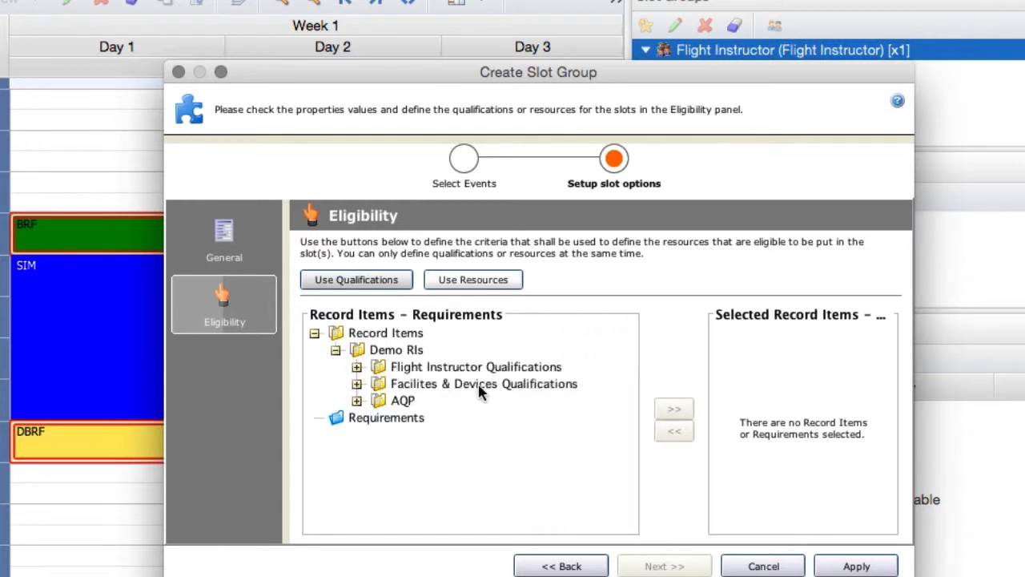
{"action": "left_click", "coordinate": [357, 385]}
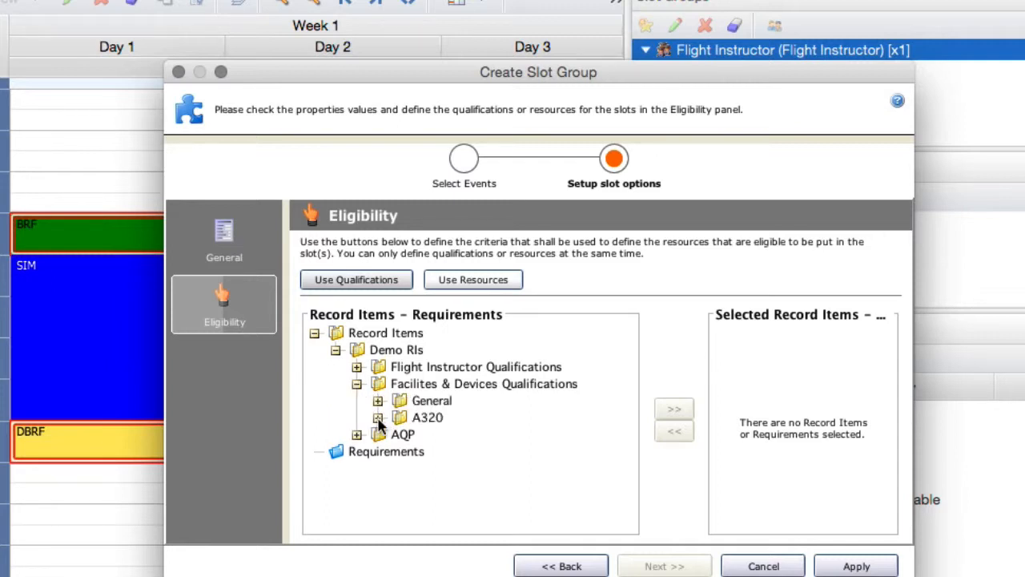
{"action": "left_click", "coordinate": [377, 417]}
{"action": "left_click", "coordinate": [439, 453]}
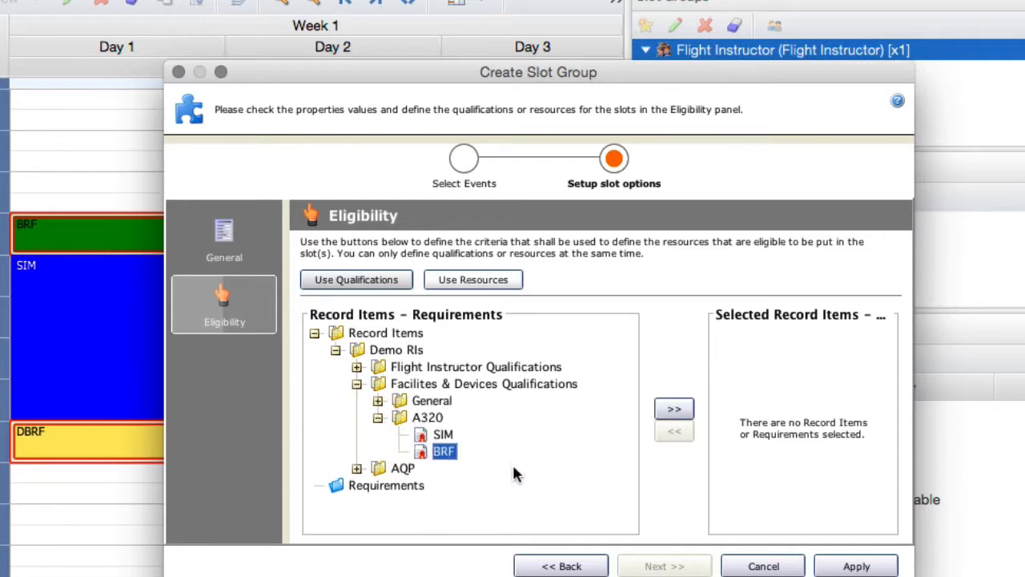
{"action": "left_click", "coordinate": [671, 410]}
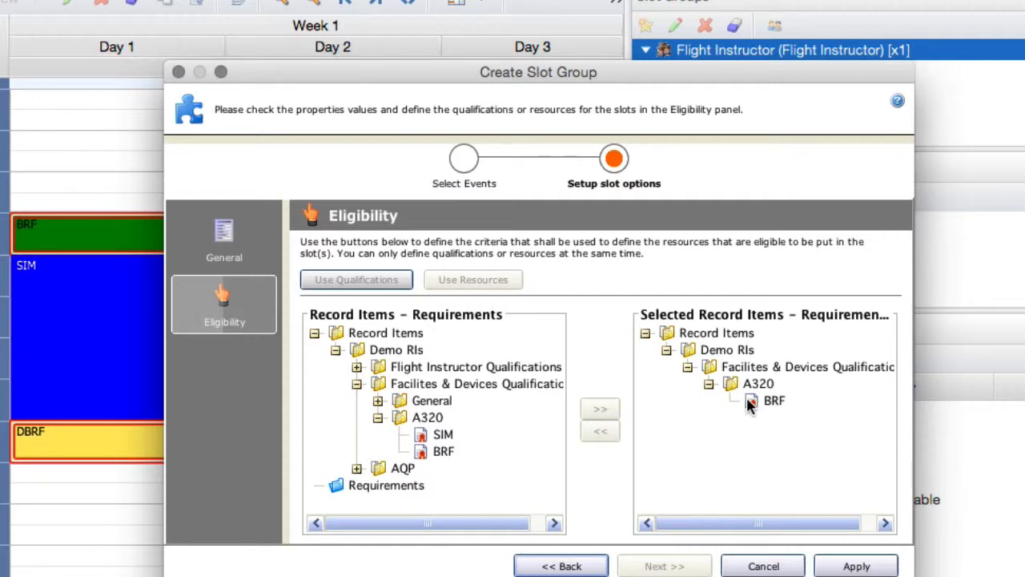
Step: Create the Briefing Room slot group, decline another operation, and expand the group's event list
{"action": "left_click", "coordinate": [851, 566]}
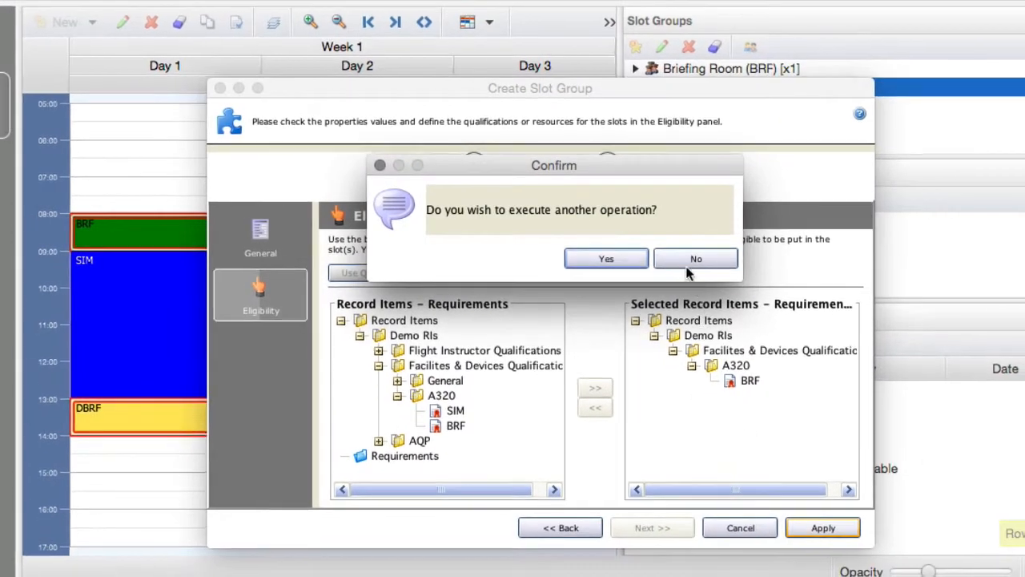
{"action": "left_click", "coordinate": [690, 261]}
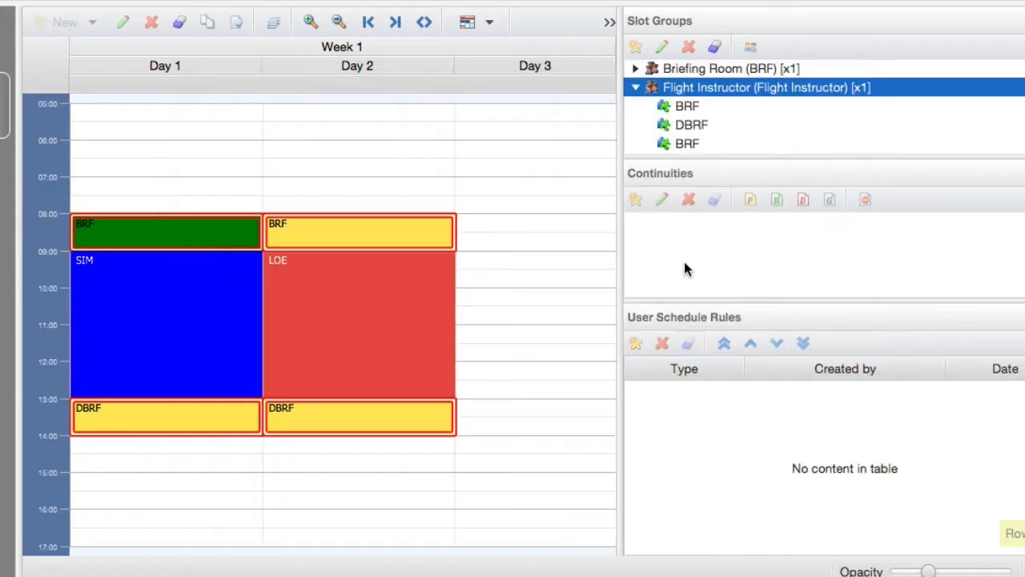
{"action": "left_click", "coordinate": [636, 68]}
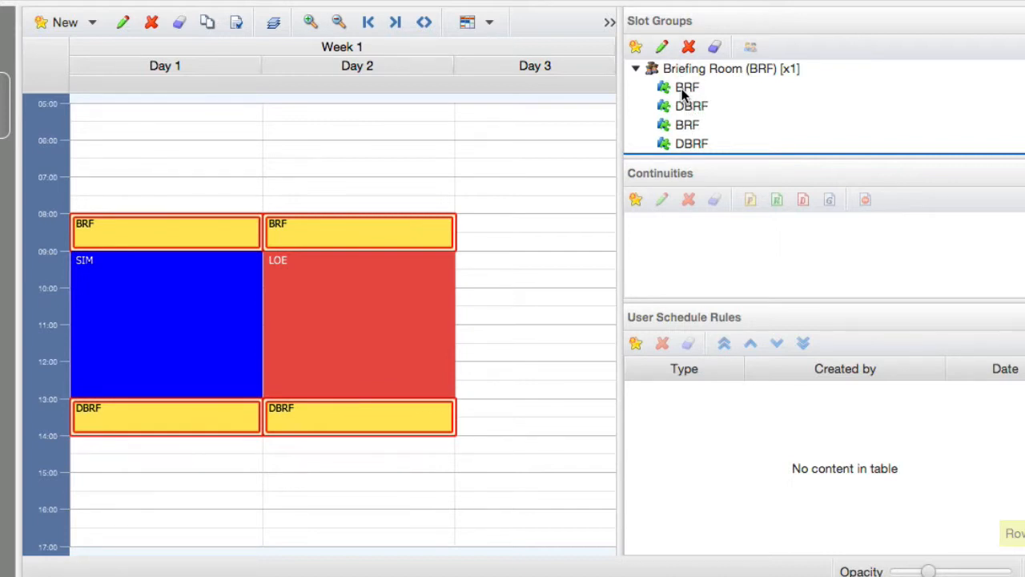
Step: Examine which calendar event each BRF and DBRF entry of the Briefing Room slot group refers to, and clear the selection
{"action": "left_click", "coordinate": [538, 132]}
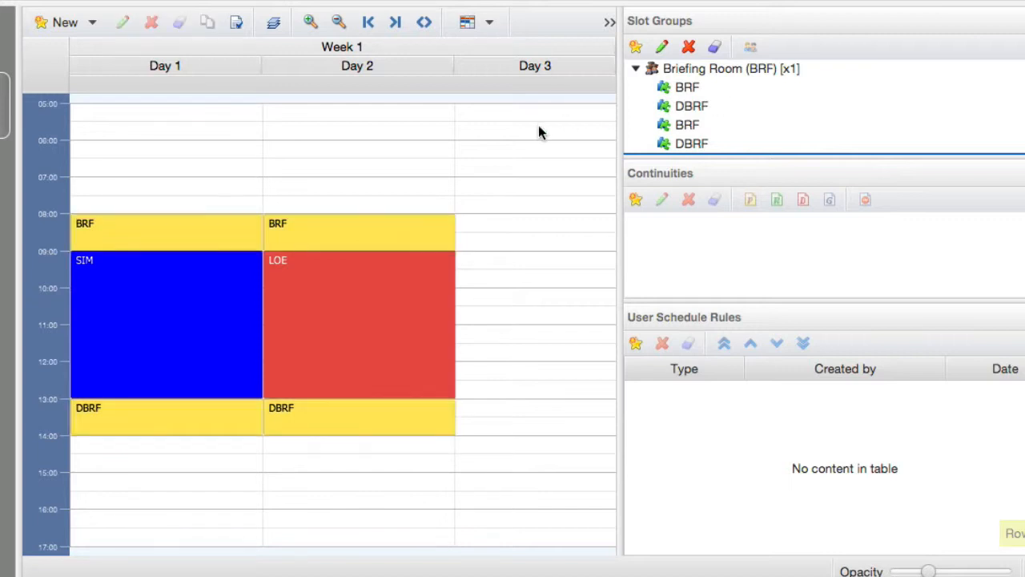
{"action": "left_click", "coordinate": [686, 87]}
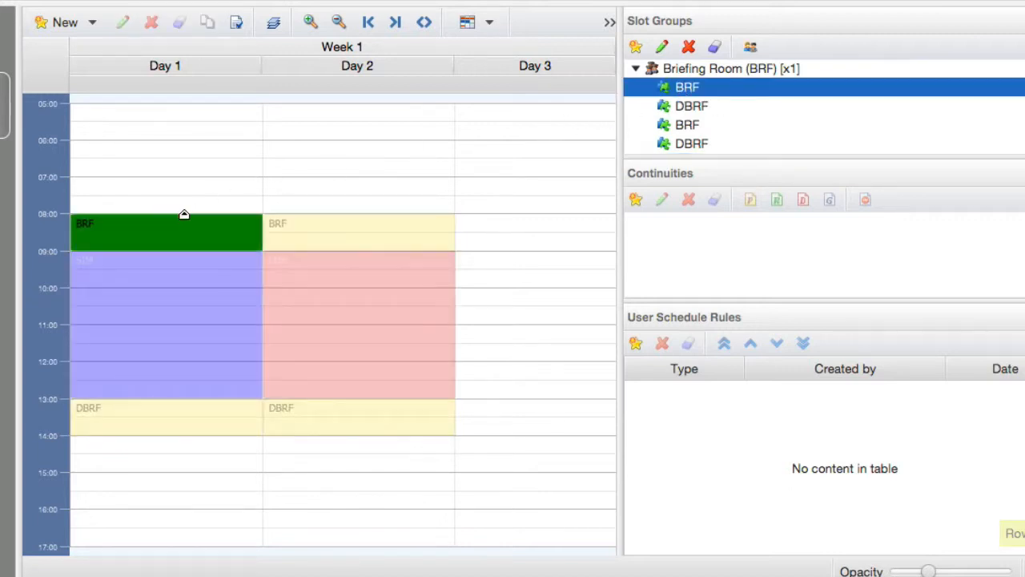
{"action": "left_click", "coordinate": [683, 106]}
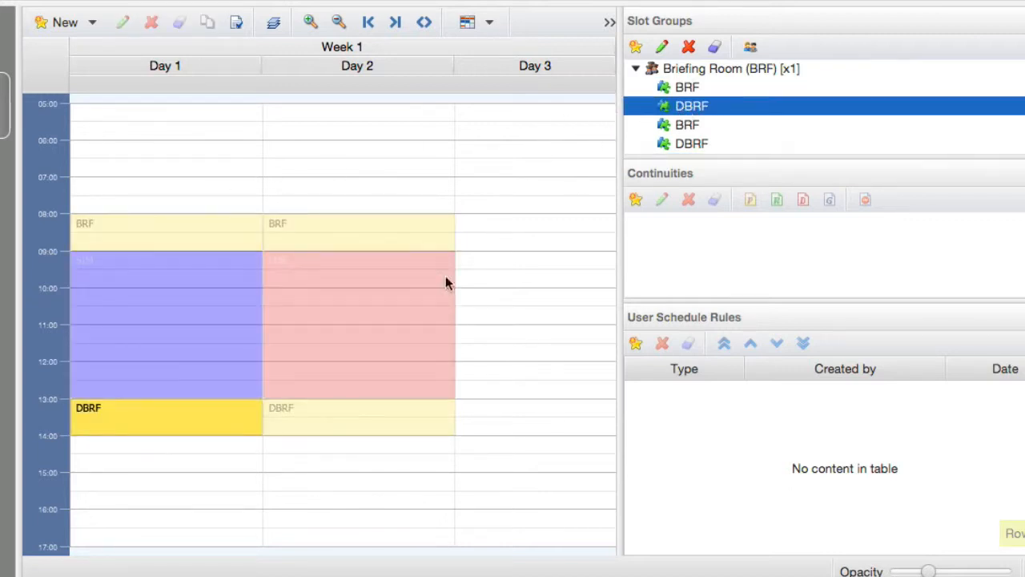
{"action": "left_click", "coordinate": [697, 125]}
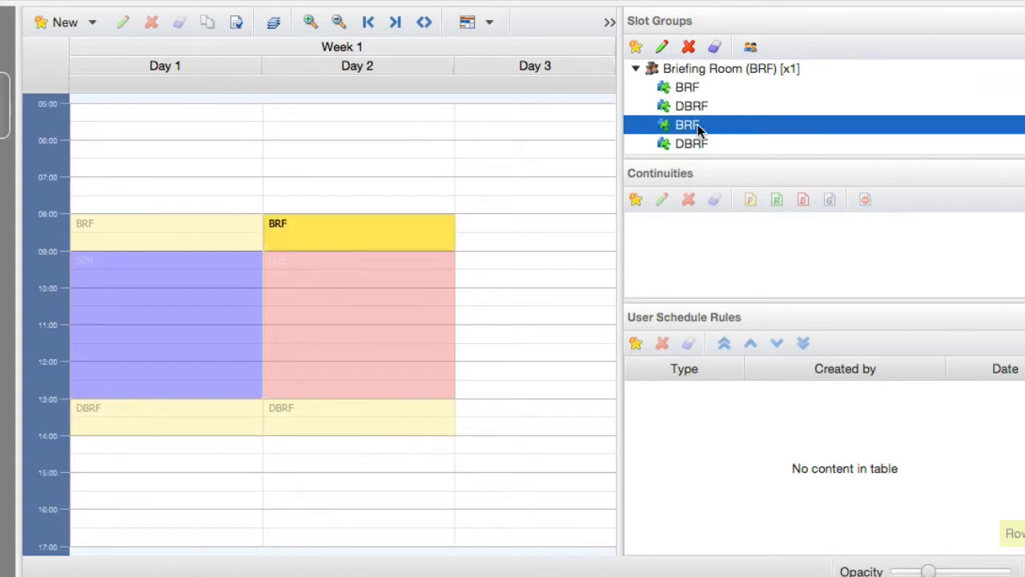
{"action": "left_click", "coordinate": [690, 145]}
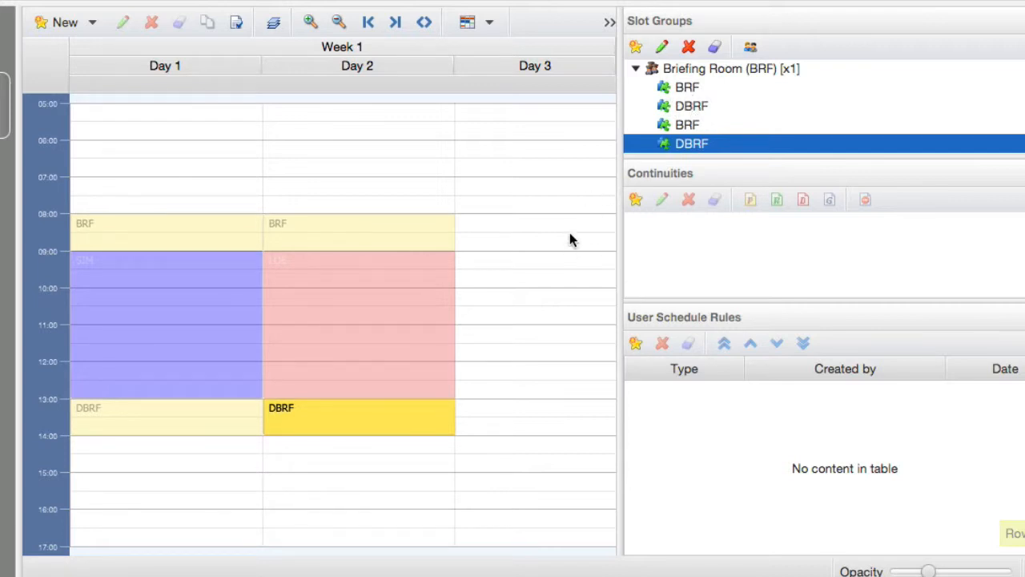
{"action": "left_click", "coordinate": [713, 47]}
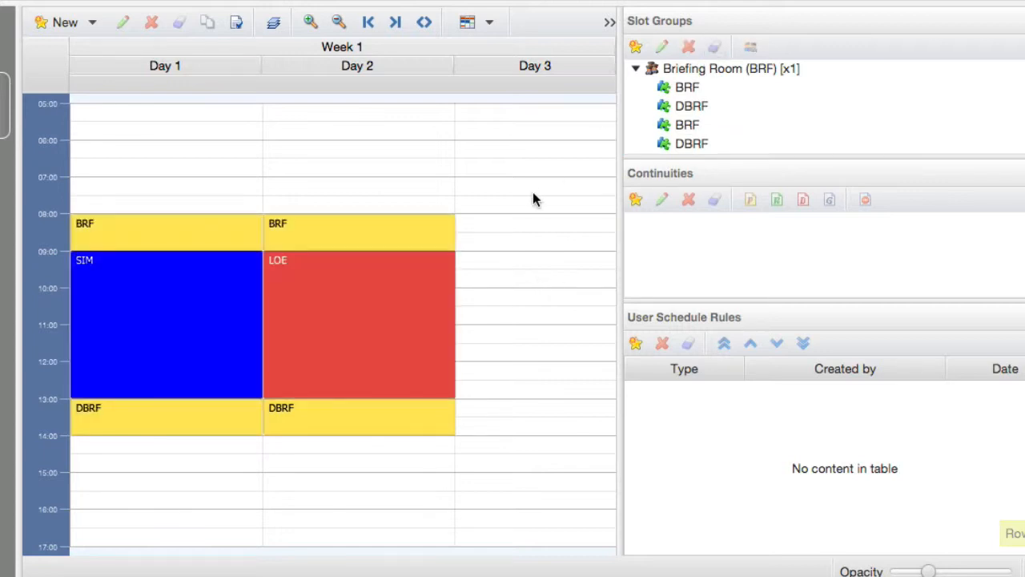
Step: Select the SIM and LOE events and start a new slot group for them, proceeding to its slot options
{"action": "mouse_move", "coordinate": [360, 304]}
{"action": "left_mouse_down"}
{"action": "mouse_move", "coordinate": [181, 304]}
{"action": "mouse_move", "coordinate": [359, 303]}
{"action": "left_mouse_up"}
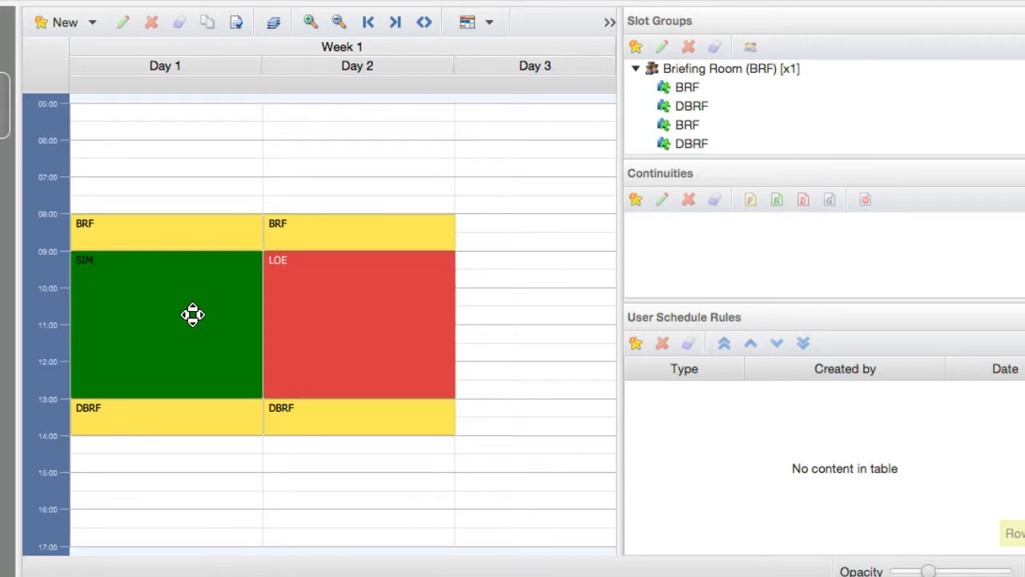
{"action": "left_click", "coordinate": [193, 313]}
{"action": "left_click", "coordinate": [304, 312]}
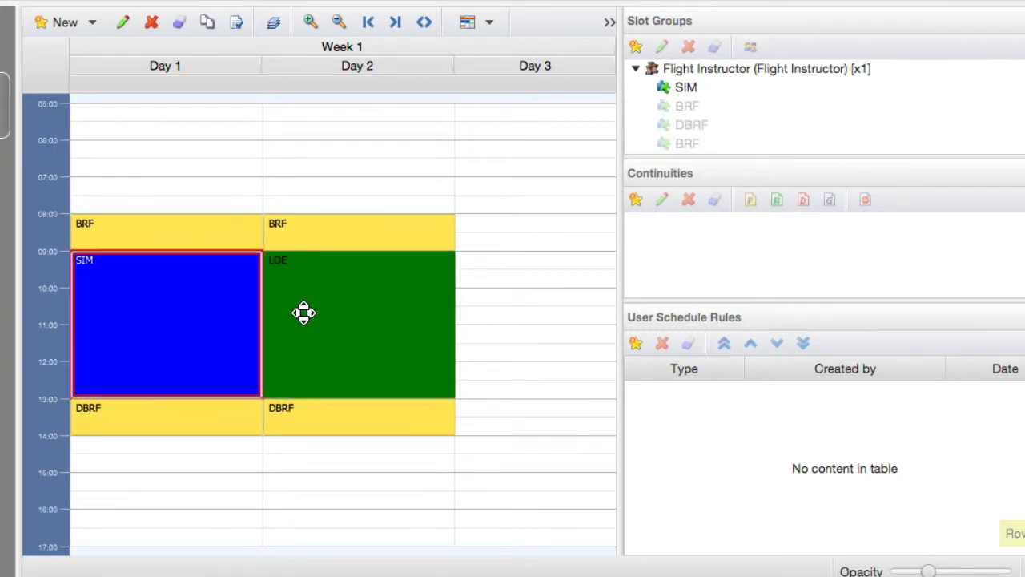
{"action": "left_click", "coordinate": [304, 312], "text": "ctrl"}
{"action": "left_click", "coordinate": [184, 299]}
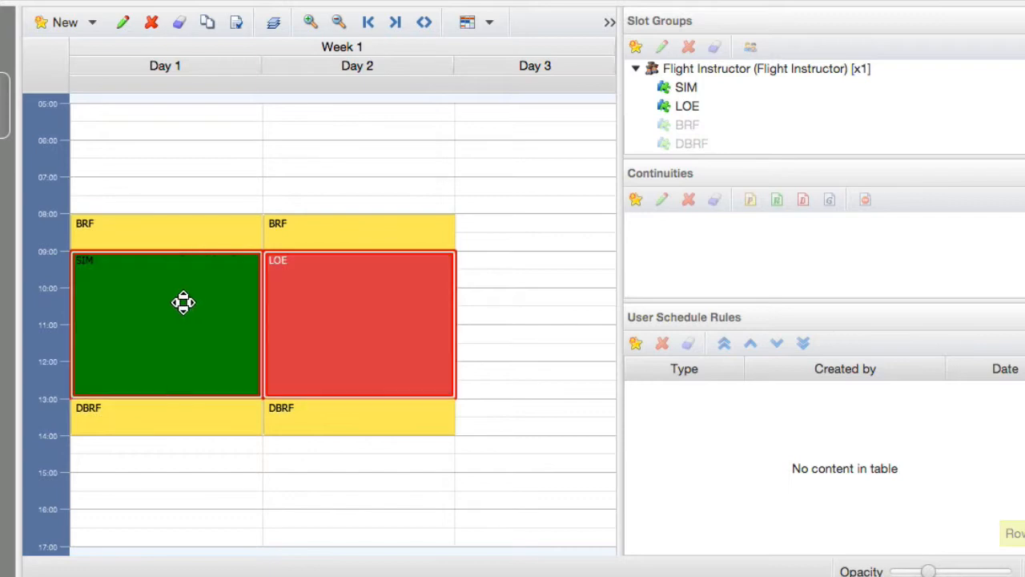
{"action": "right_click", "coordinate": [187, 299]}
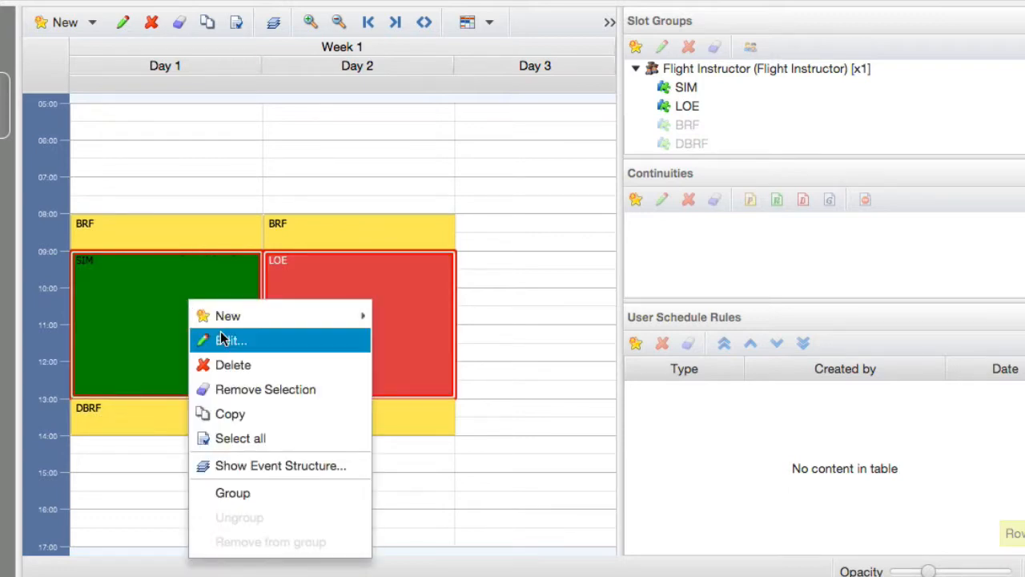
{"action": "mouse_move", "coordinate": [224, 320]}
{"action": "left_click", "coordinate": [393, 345]}
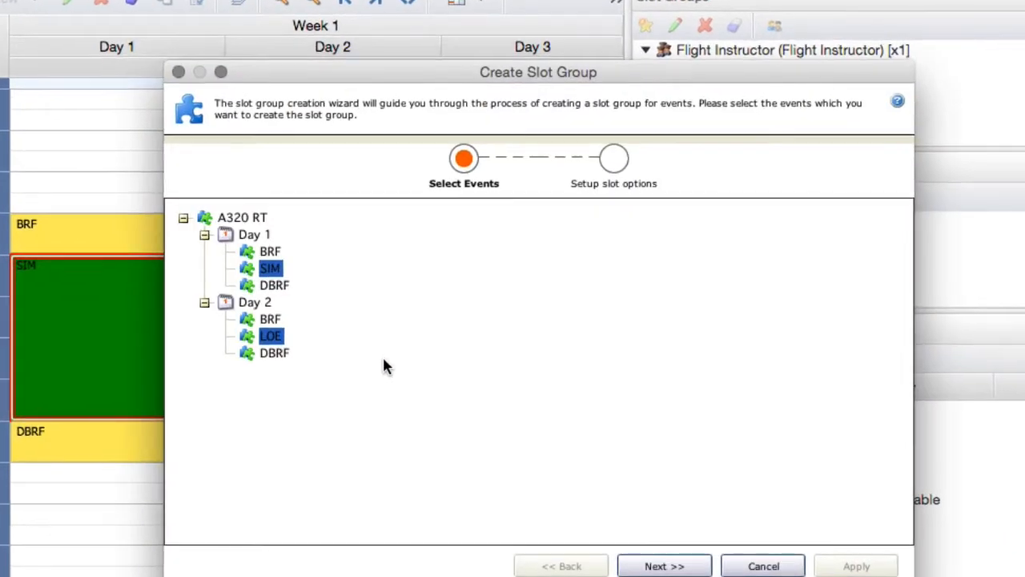
{"action": "left_click", "coordinate": [663, 567]}
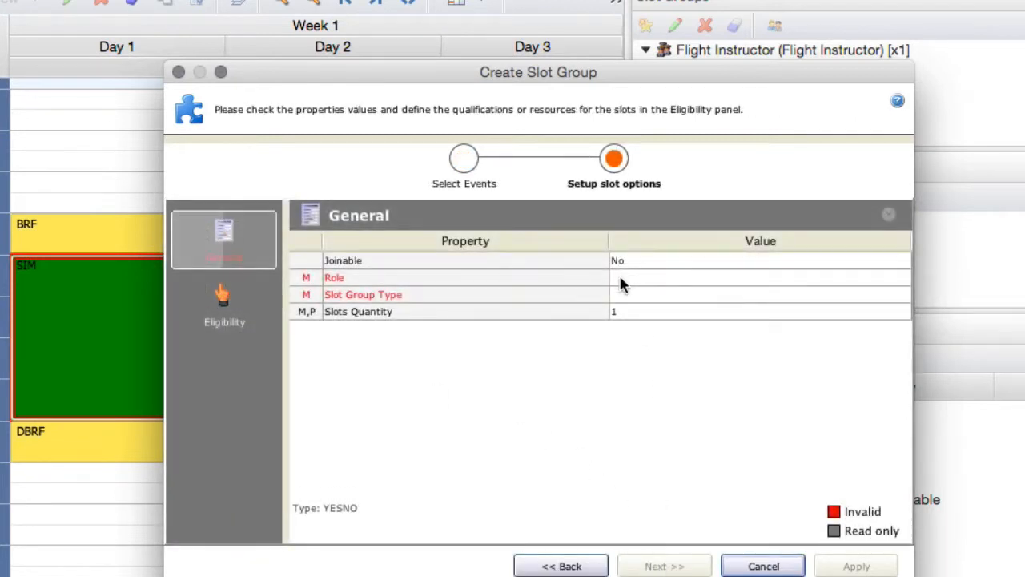
Step: Set the new slot group's role to Simulator and its slot group type to Device & Facility
{"action": "left_click", "coordinate": [621, 280]}
{"action": "type", "text": "S"}
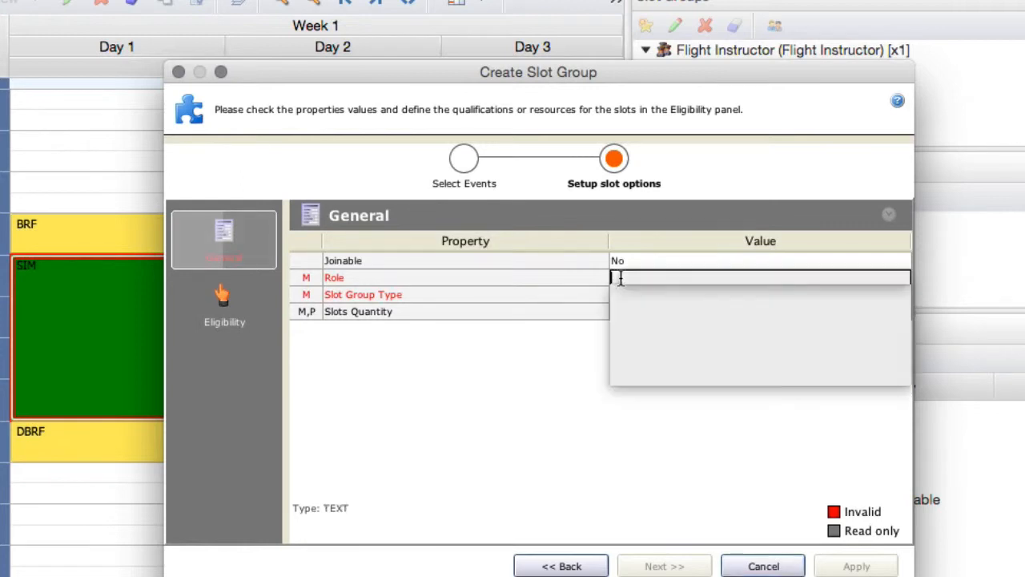
{"action": "type", "text": "imulator"}
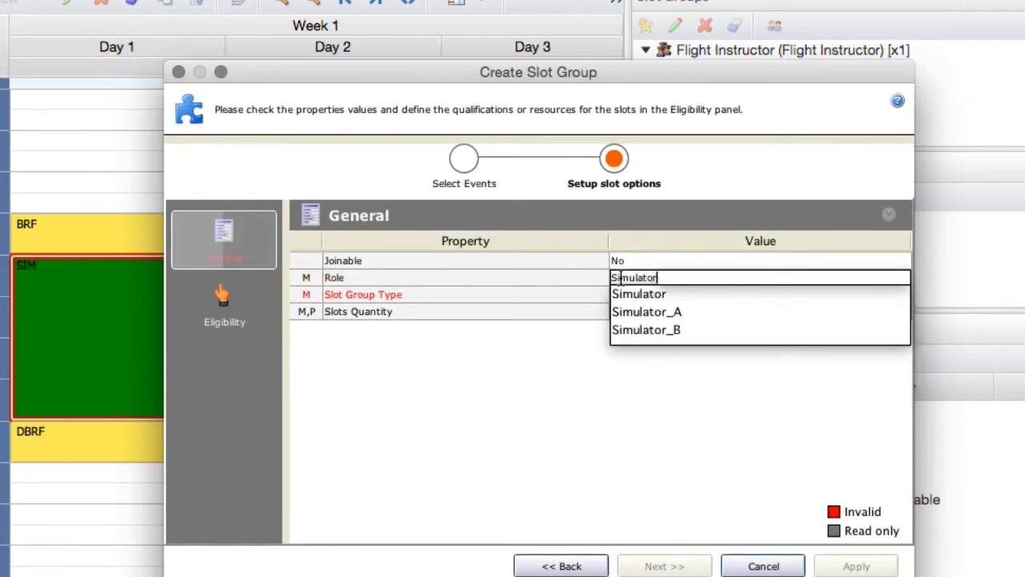
{"action": "left_click", "coordinate": [629, 295]}
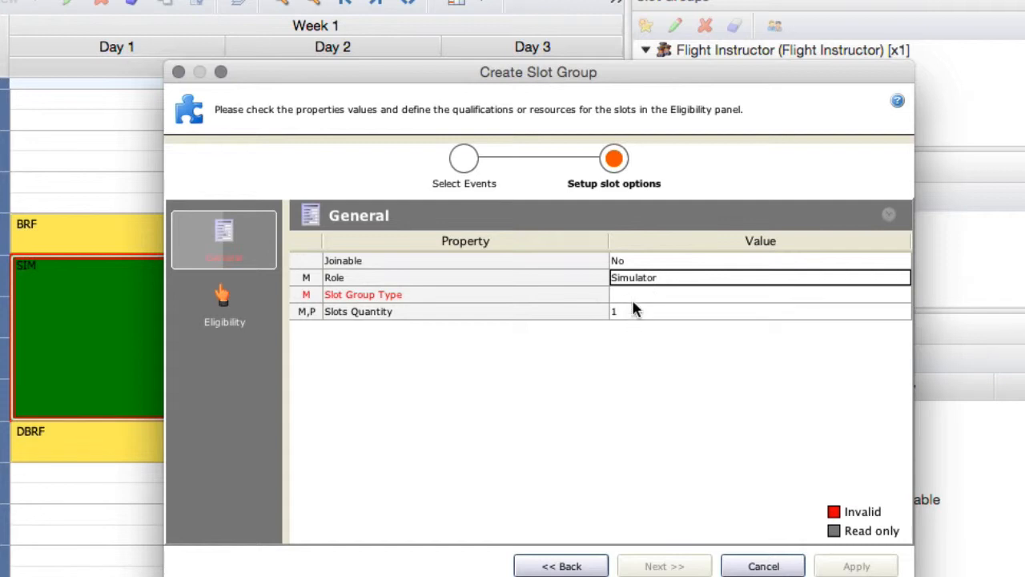
{"action": "left_click", "coordinate": [629, 297]}
{"action": "left_click", "coordinate": [629, 296]}
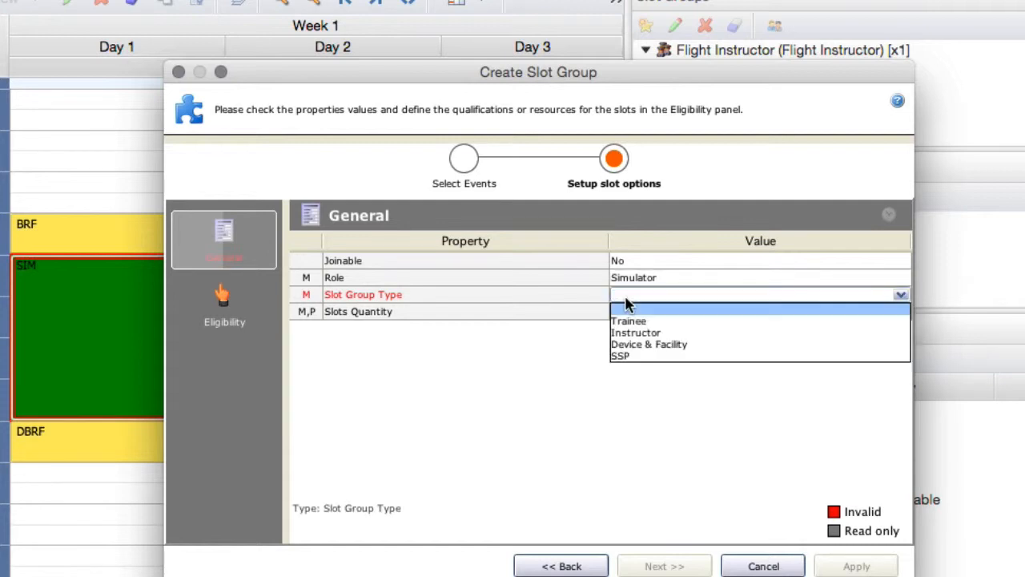
{"action": "left_click", "coordinate": [633, 343]}
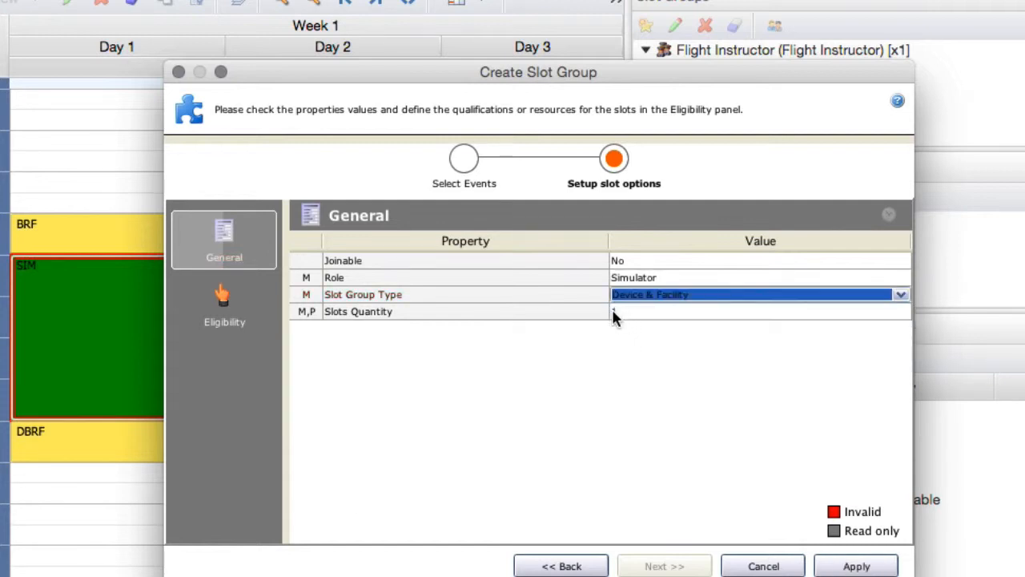
Step: Add the A320 SIM record item from Facilites & Devices Qualifications as eligibility criterion and create the Simulator slot group, declining another operation
{"action": "left_click", "coordinate": [226, 303]}
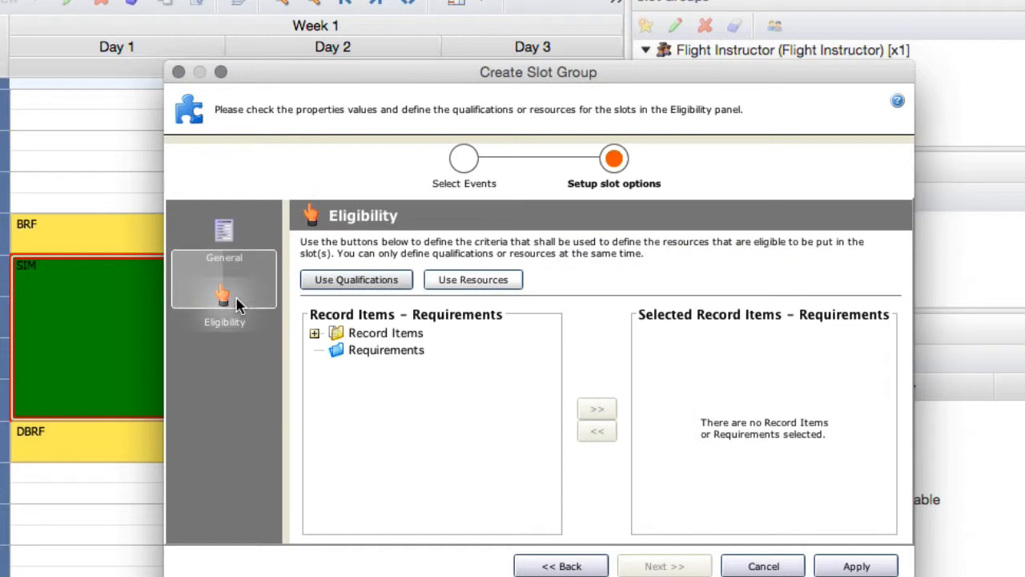
{"action": "left_click", "coordinate": [315, 333]}
{"action": "left_click", "coordinate": [335, 350]}
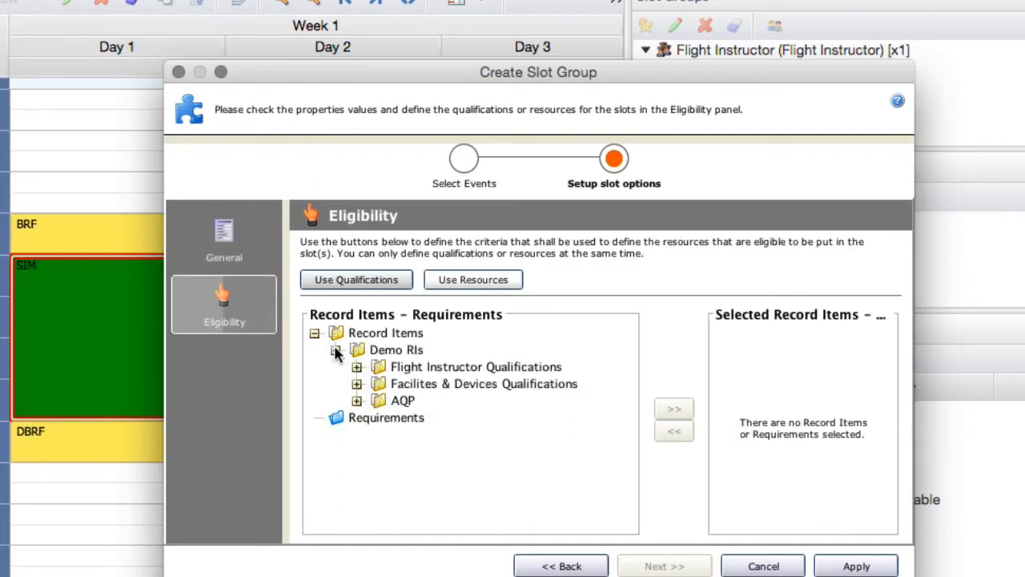
{"action": "left_click", "coordinate": [357, 383]}
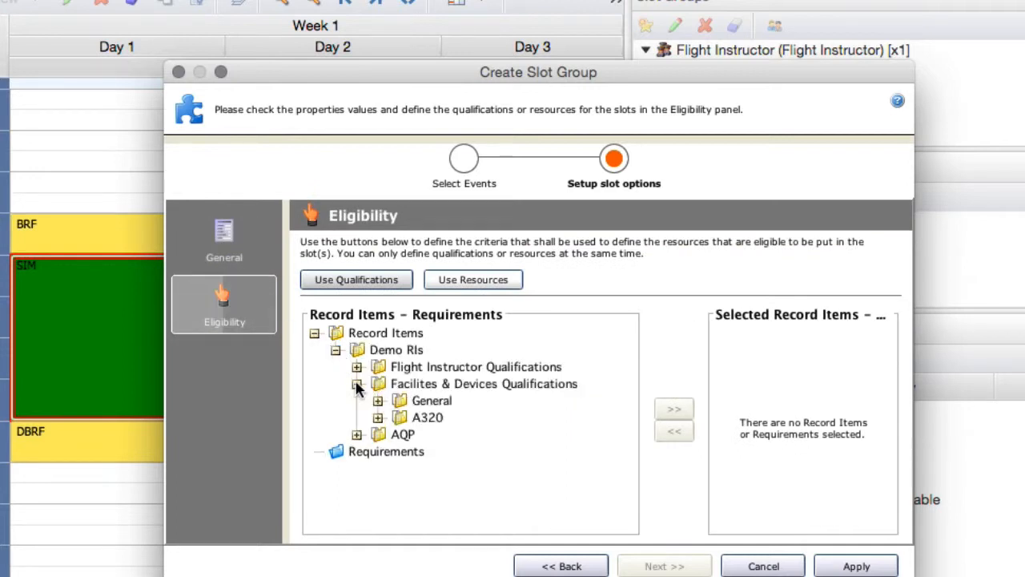
{"action": "left_click", "coordinate": [378, 417]}
{"action": "left_click", "coordinate": [443, 435]}
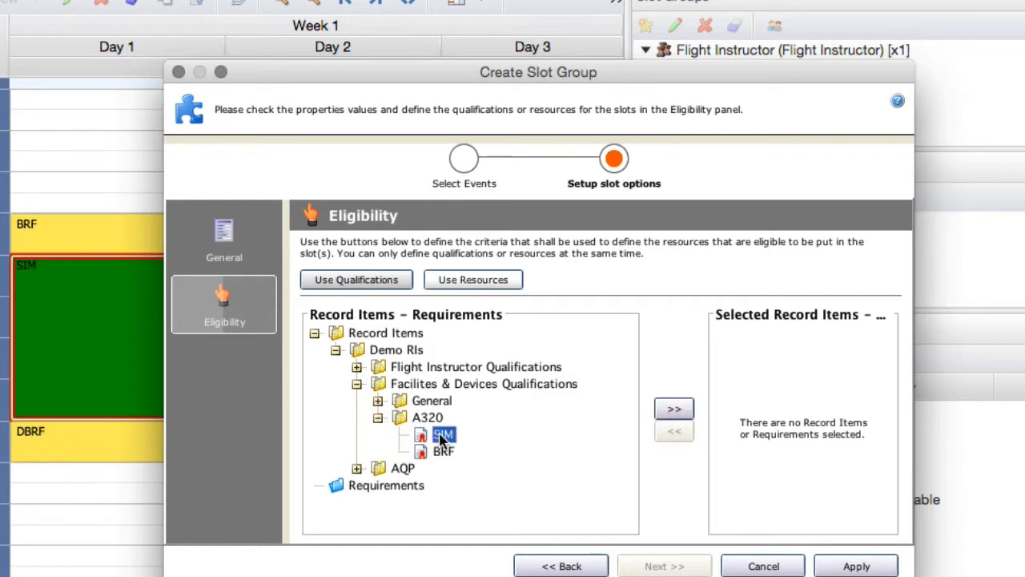
{"action": "left_click", "coordinate": [675, 408]}
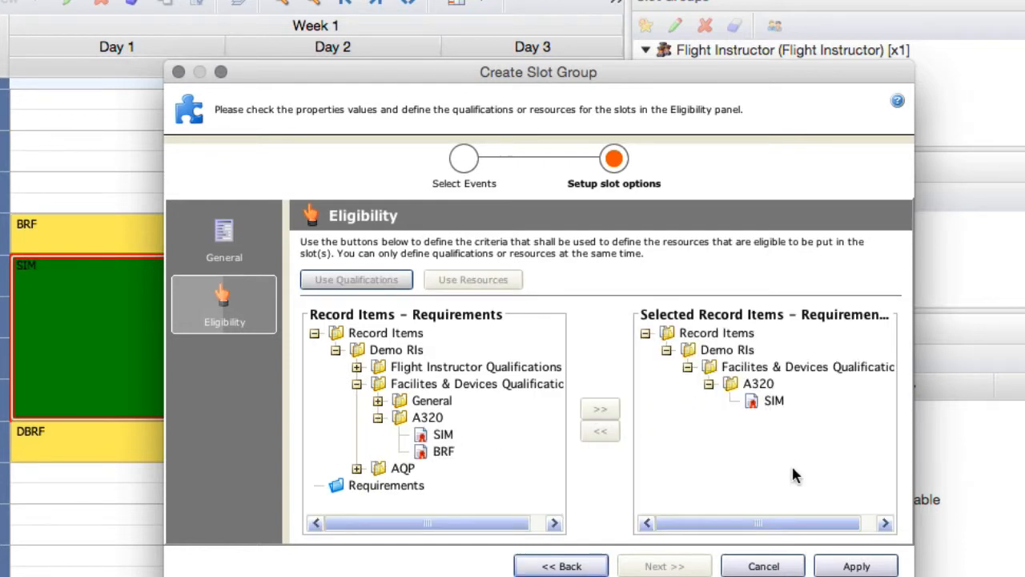
{"action": "left_click", "coordinate": [854, 564]}
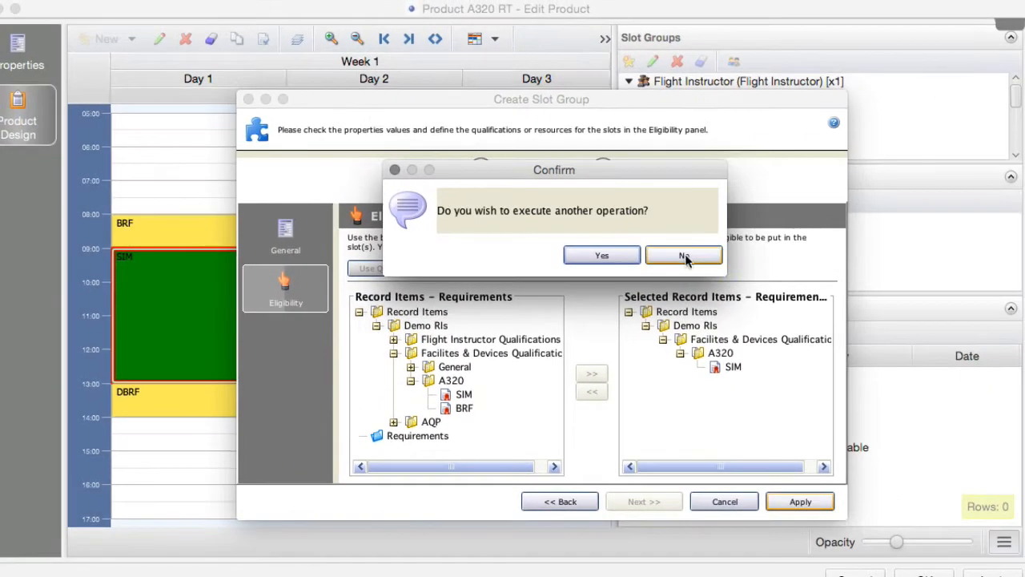
{"action": "left_click", "coordinate": [693, 260]}
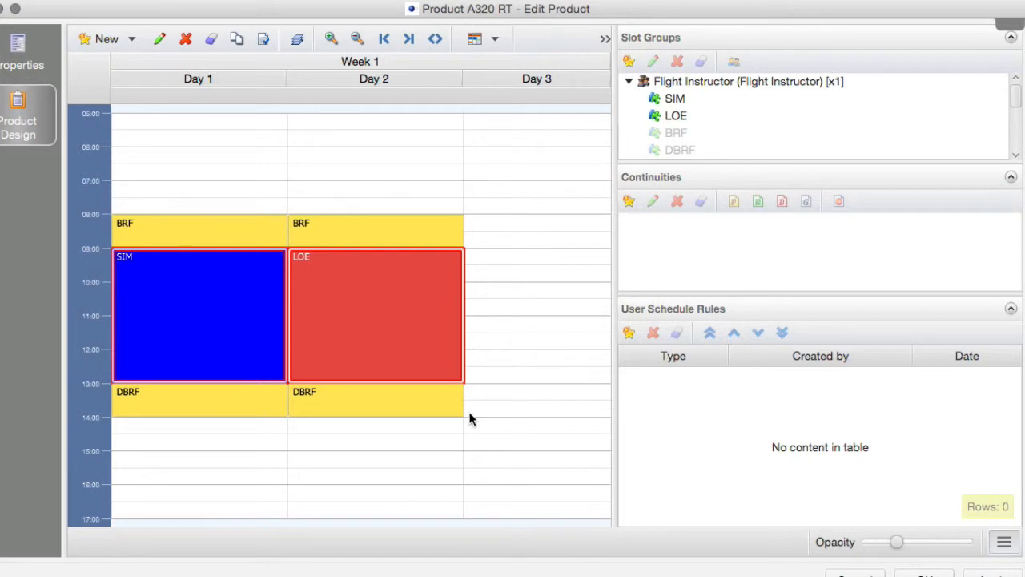
Step: Select all events of both days and start a new slot group for them, proceeding to its slot options
{"action": "right_click", "coordinate": [225, 229]}
{"action": "left_click", "coordinate": [257, 357]}
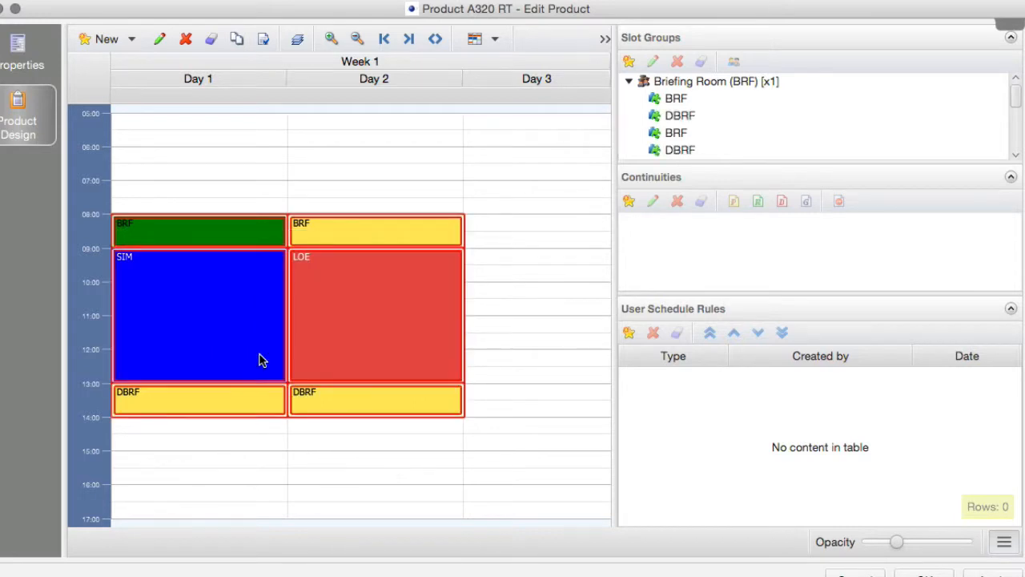
{"action": "right_click", "coordinate": [236, 311]}
{"action": "mouse_move", "coordinate": [283, 323]}
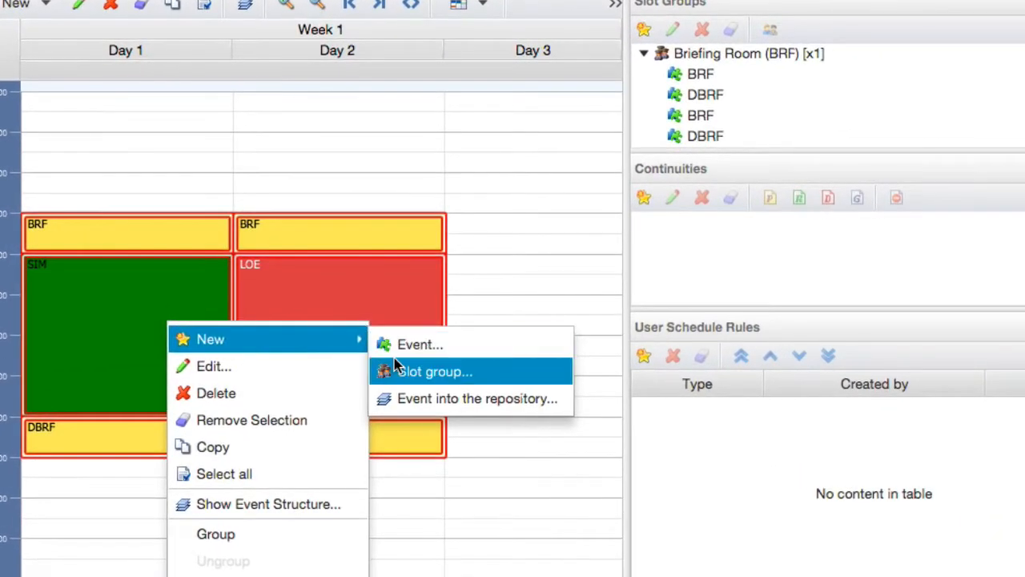
{"action": "left_click", "coordinate": [405, 369]}
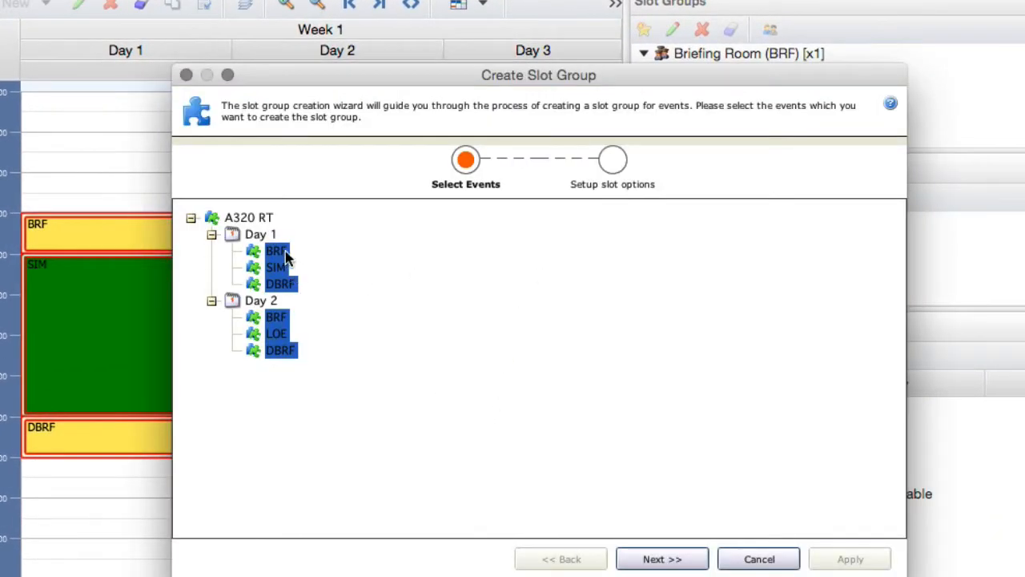
{"action": "left_click", "coordinate": [658, 560]}
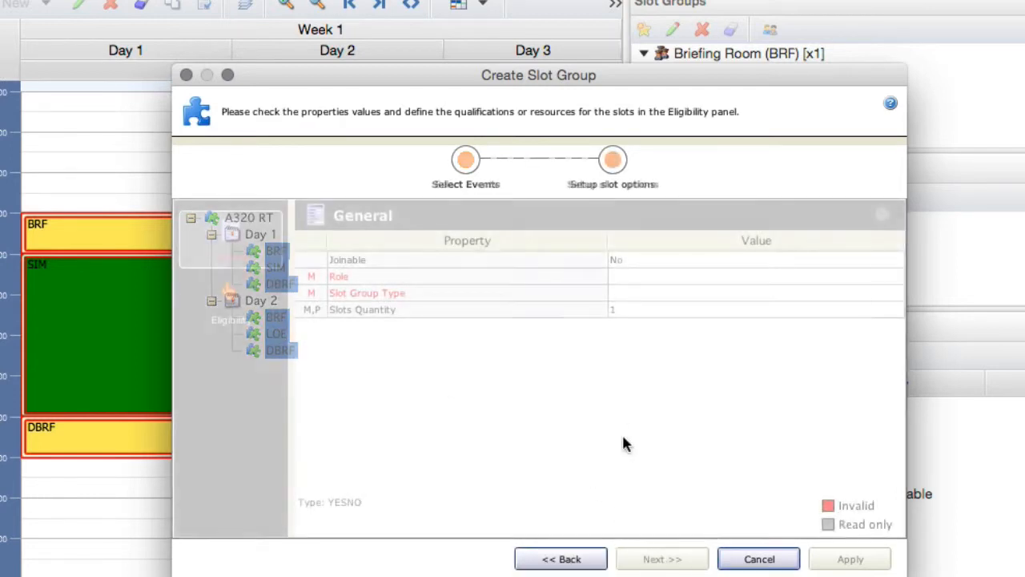
Step: Set the new slot group's role to Captain and its slot group type to Trainee
{"action": "left_click", "coordinate": [620, 278]}
{"action": "type", "text": "Cap"}
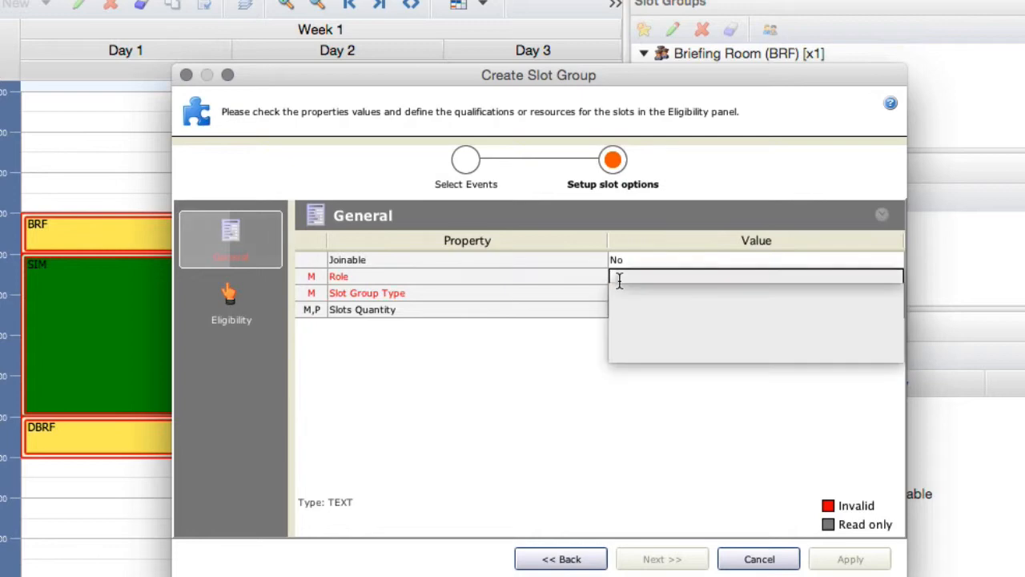
{"action": "type", "text": "tain"}
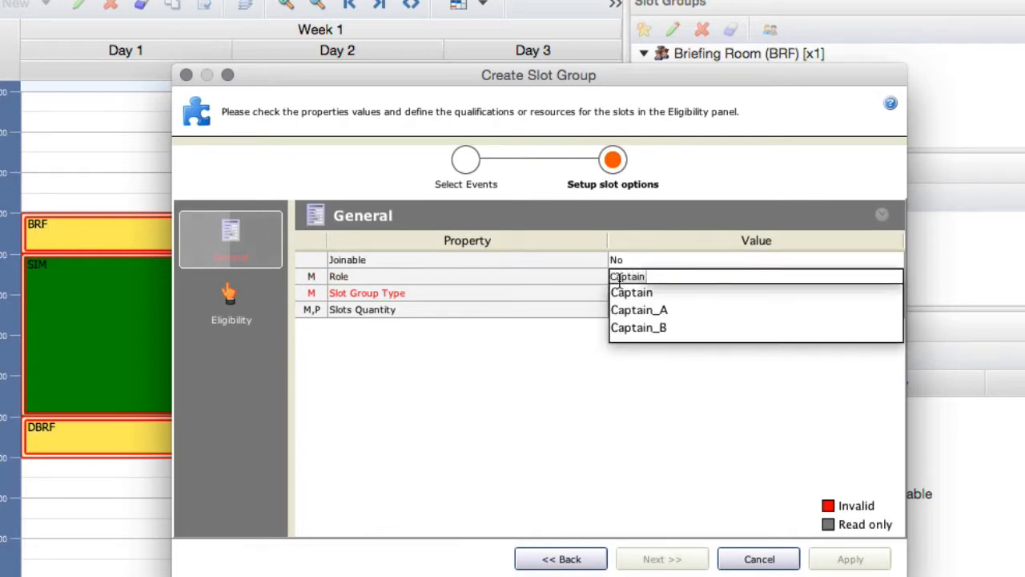
{"action": "left_click", "coordinate": [634, 296]}
{"action": "left_click", "coordinate": [632, 298]}
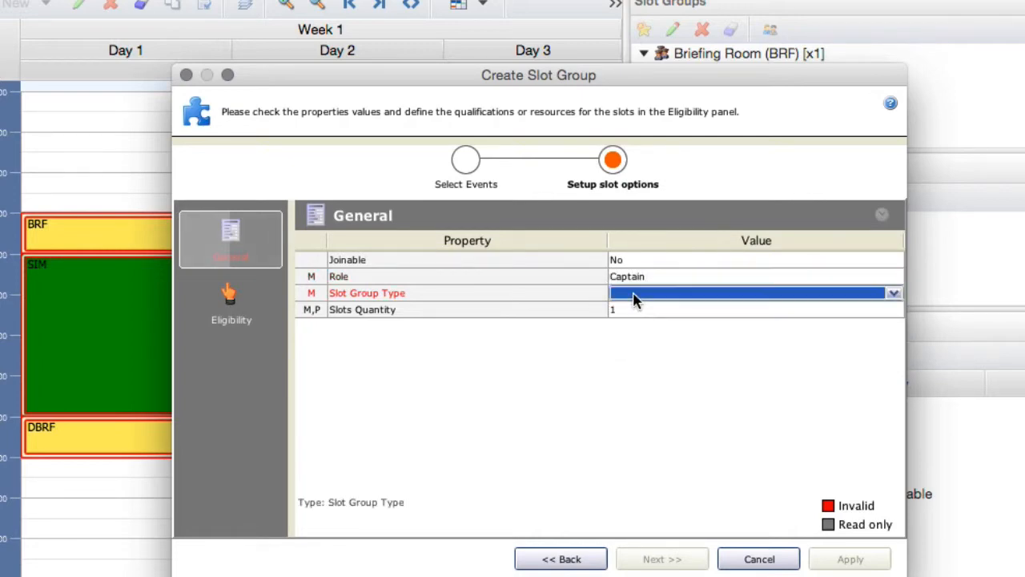
{"action": "left_click", "coordinate": [634, 296]}
{"action": "left_click", "coordinate": [634, 304]}
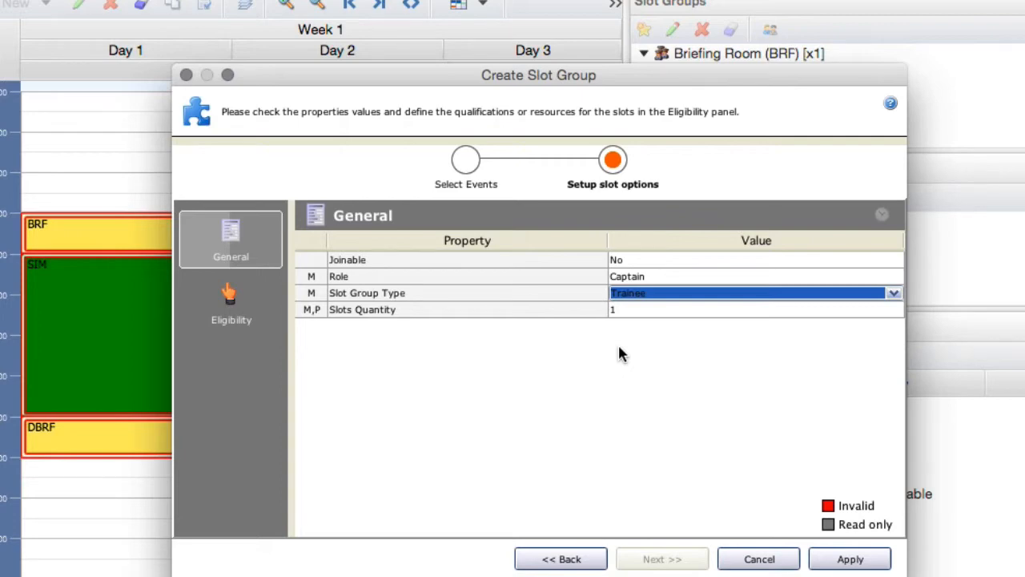
Step: Create the Captain slot group without eligibility criteria and begin another slot group for the same events, proceeding to its slot options
{"action": "left_click", "coordinate": [852, 558]}
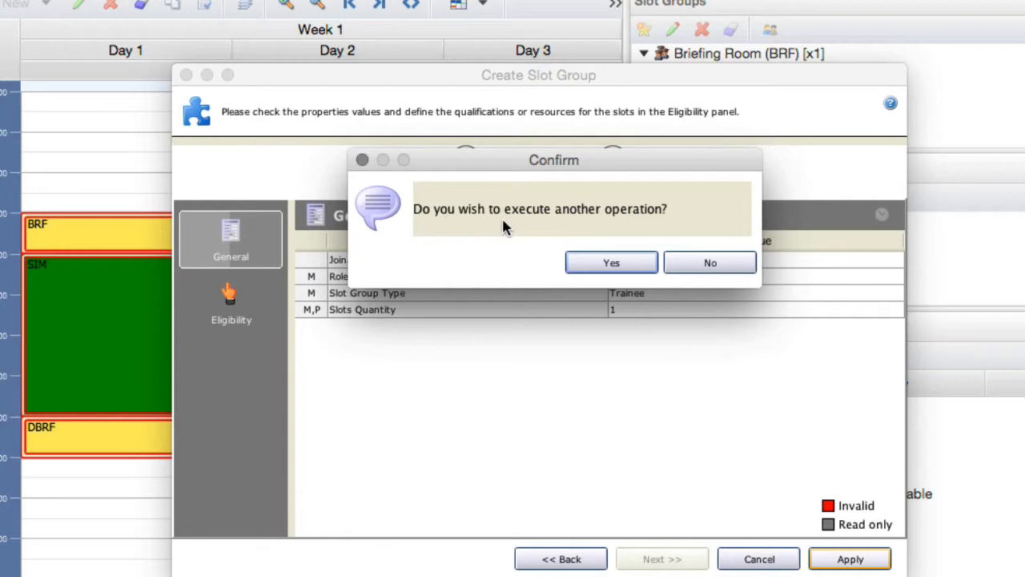
{"action": "left_click", "coordinate": [601, 260]}
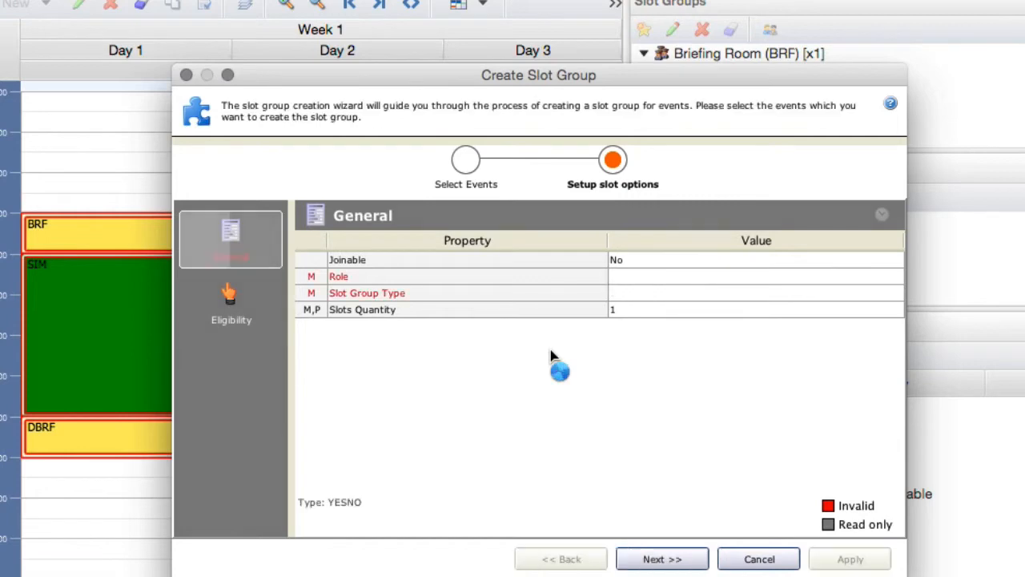
{"action": "left_click", "coordinate": [655, 558]}
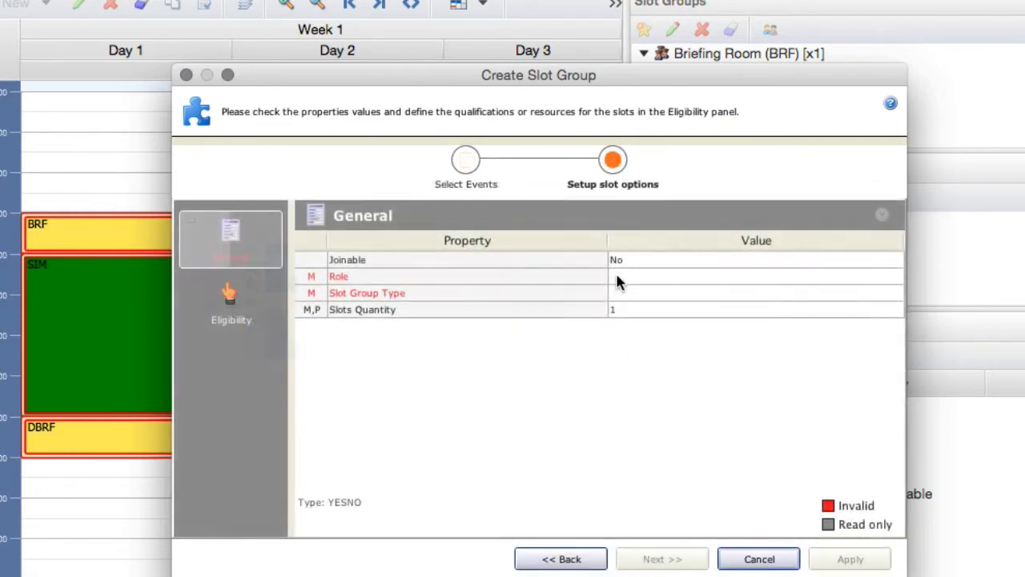
Step: Set the new slot group's role to First Officer and its slot group type to Trainee
{"action": "left_click", "coordinate": [617, 277]}
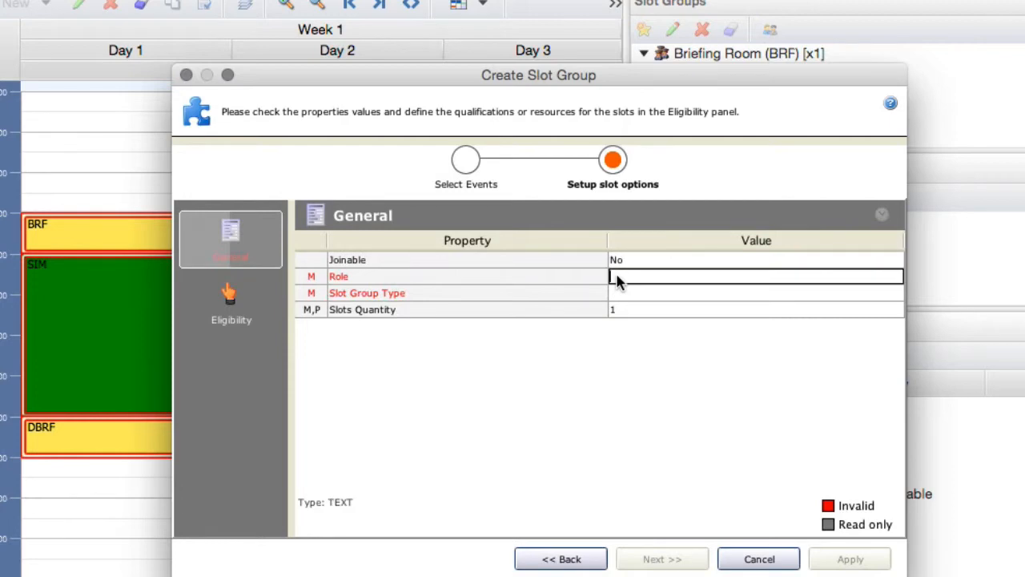
{"action": "type", "text": "First"}
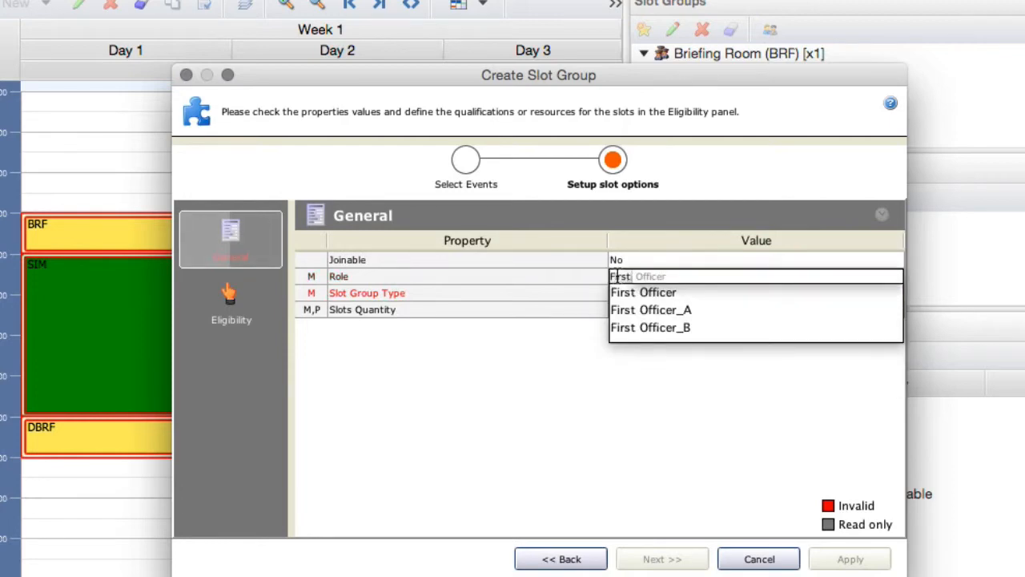
{"action": "left_click", "coordinate": [632, 293]}
{"action": "left_click", "coordinate": [632, 294]}
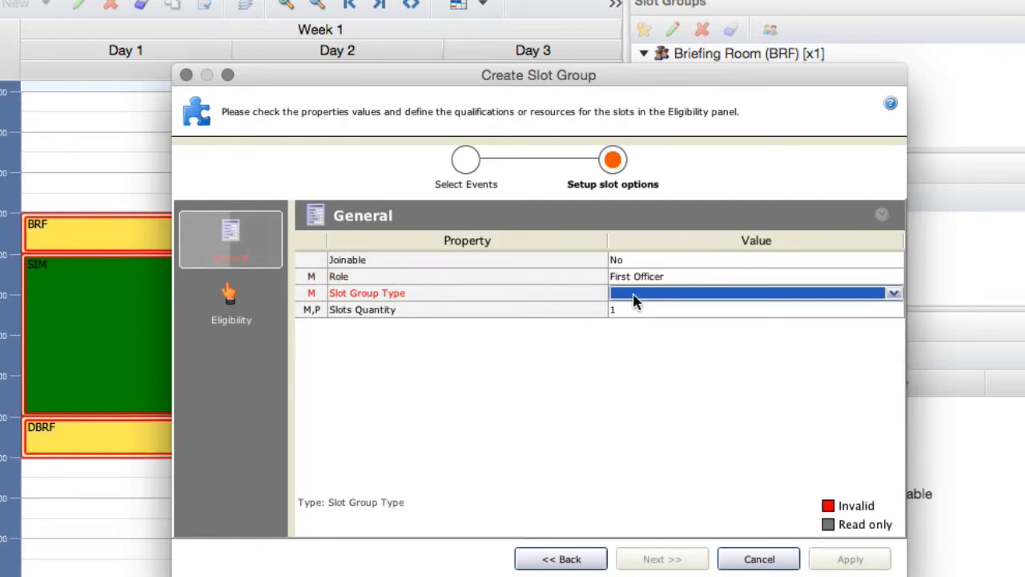
{"action": "left_click", "coordinate": [633, 296]}
{"action": "left_click", "coordinate": [637, 309]}
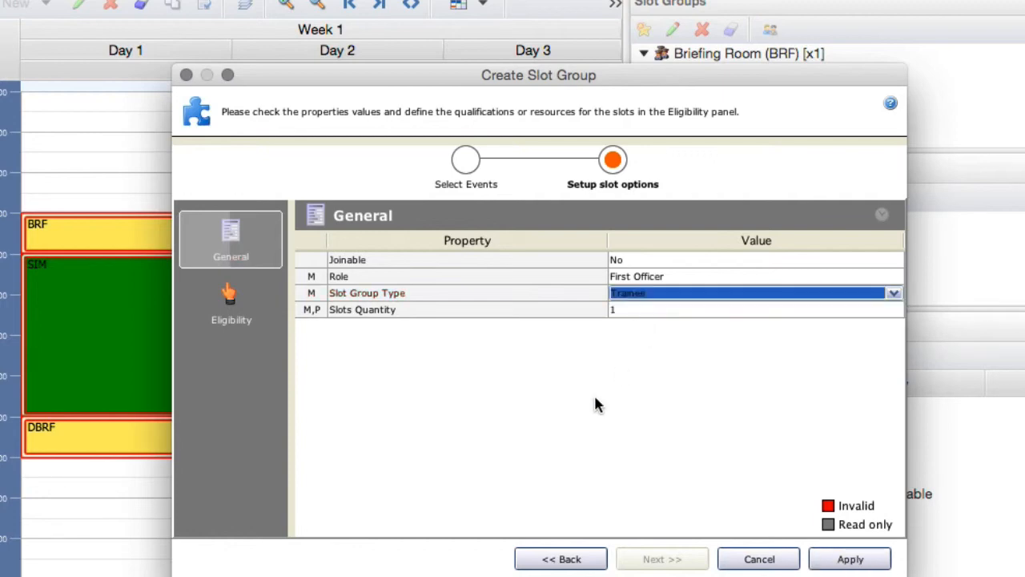
Step: Create the First Officer slot group, then apply the changes to the A320 RT product and clear the event selection
{"action": "left_click", "coordinate": [851, 559]}
{"action": "left_click", "coordinate": [690, 250]}
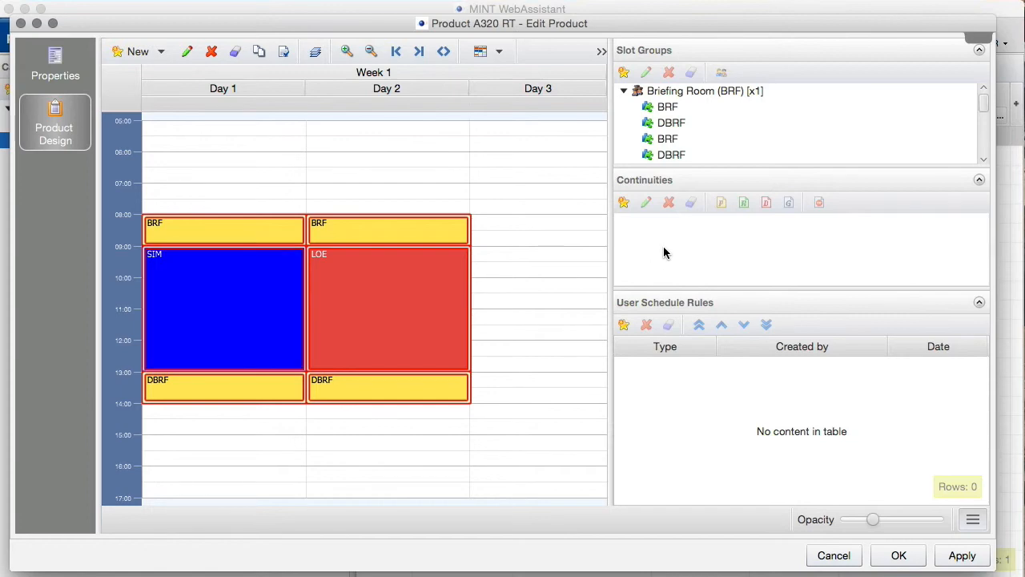
{"action": "left_click", "coordinate": [951, 555]}
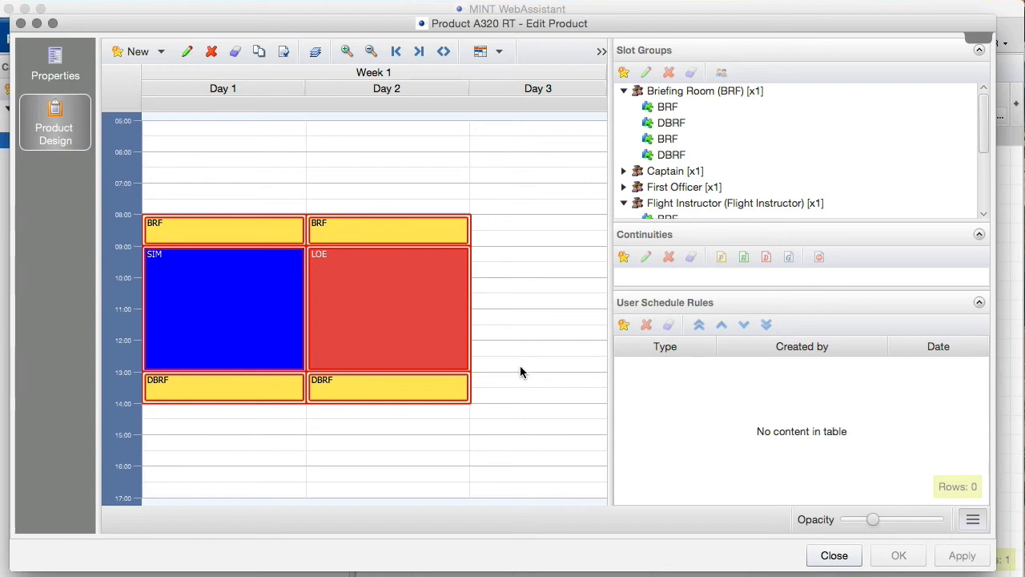
{"action": "left_click", "coordinate": [519, 343]}
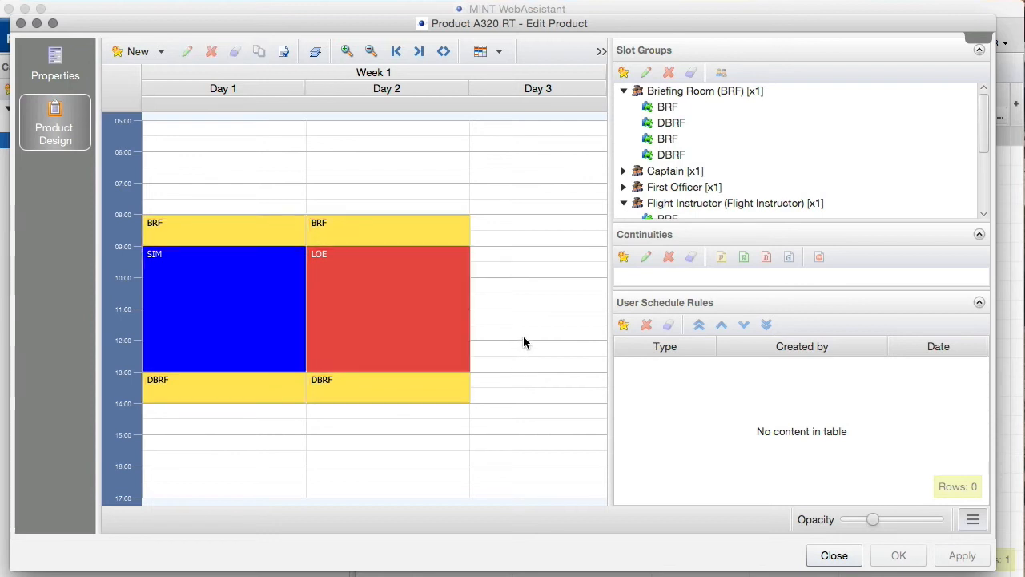
{"action": "left_click", "coordinate": [428, 231]}
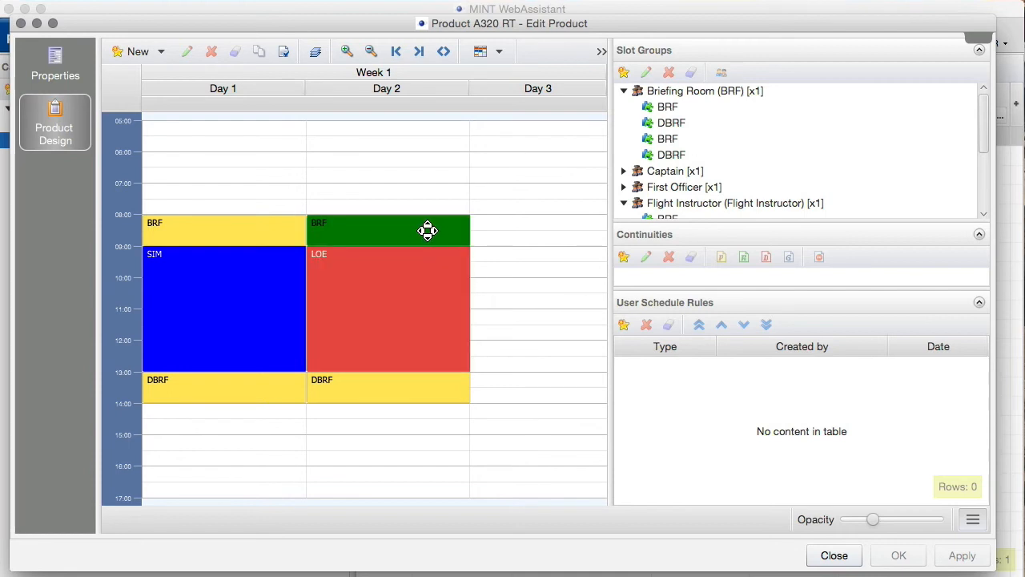